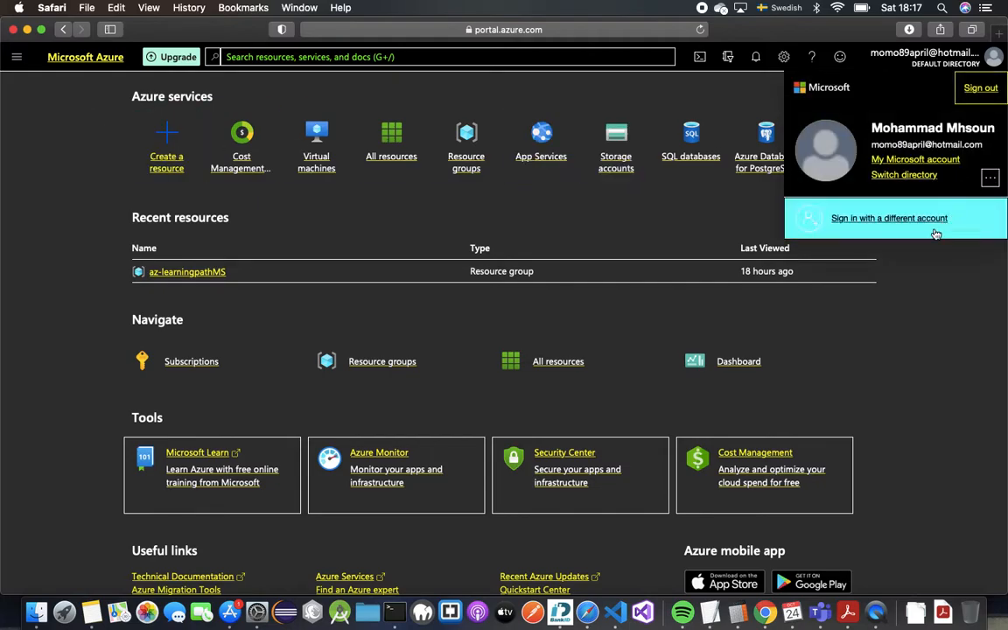
# Step: Dismiss the account dropdown to reveal Azure services and the az-learningpathMS resource group
pyautogui.click(893, 373)
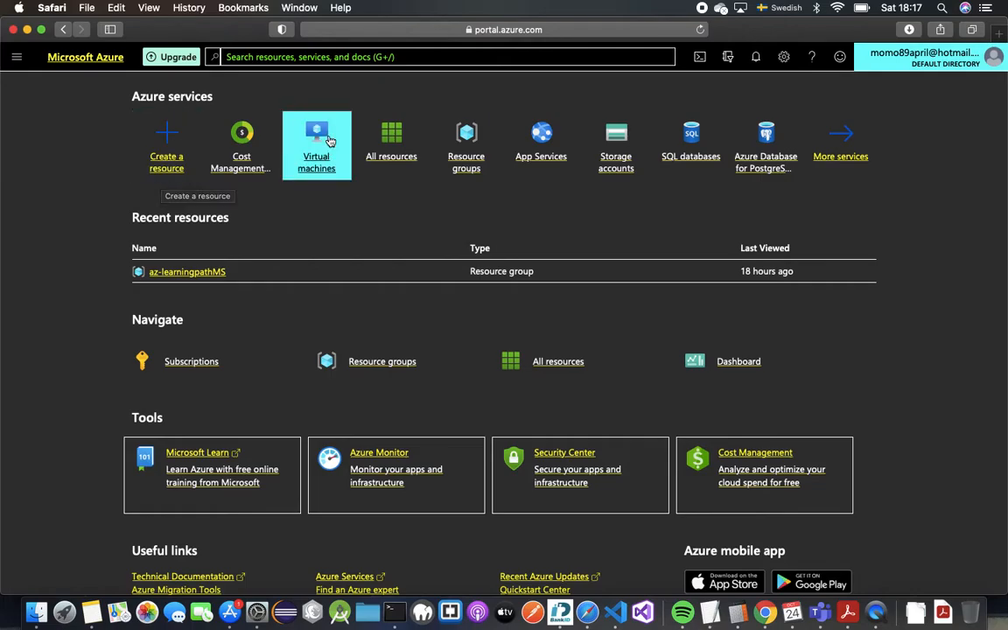
# Step: From Create a resource, open the full Marketplace list of Compute offerings
pyautogui.click(162, 154)
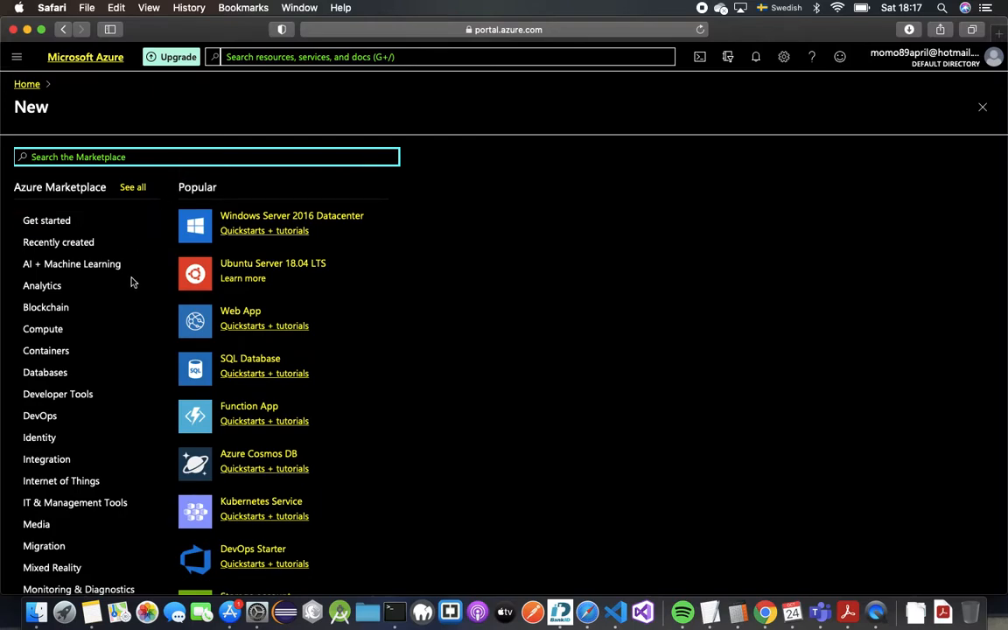
pyautogui.click(110, 332)
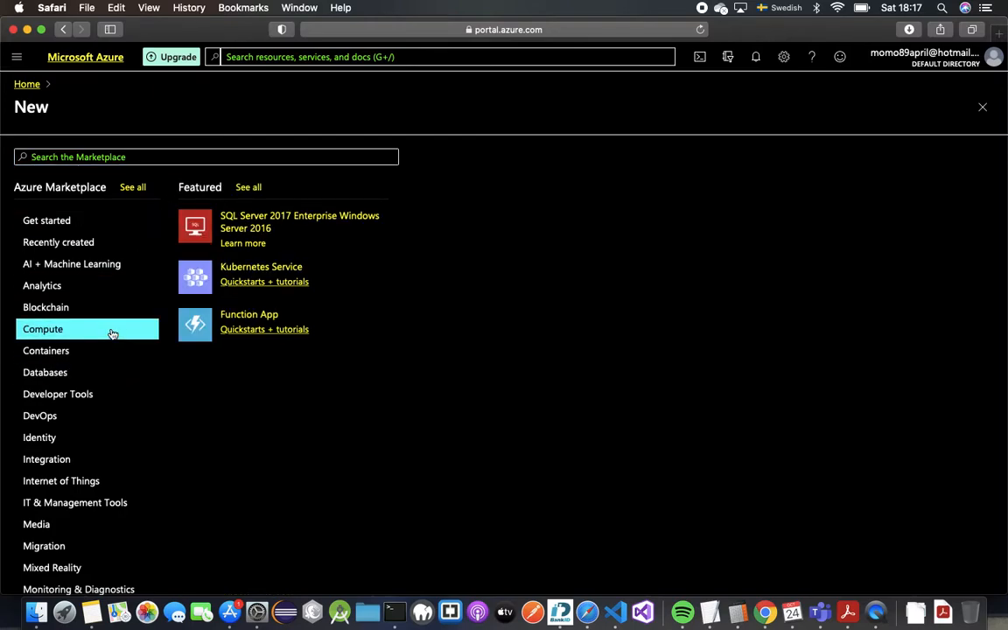
pyautogui.click(249, 187)
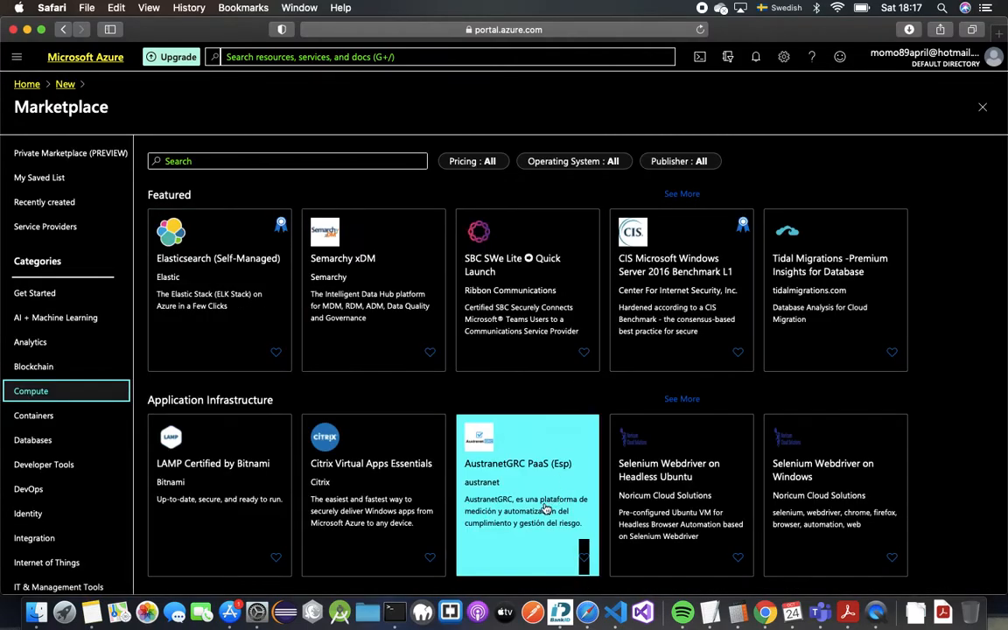
pyautogui.scroll(-10, 510, 388)
pyautogui.scroll(10, 510, 388)
# Step: Search 'virtual machine', open the empty Virtual machines page, and bring up the Add options
pyautogui.click(395, 50)
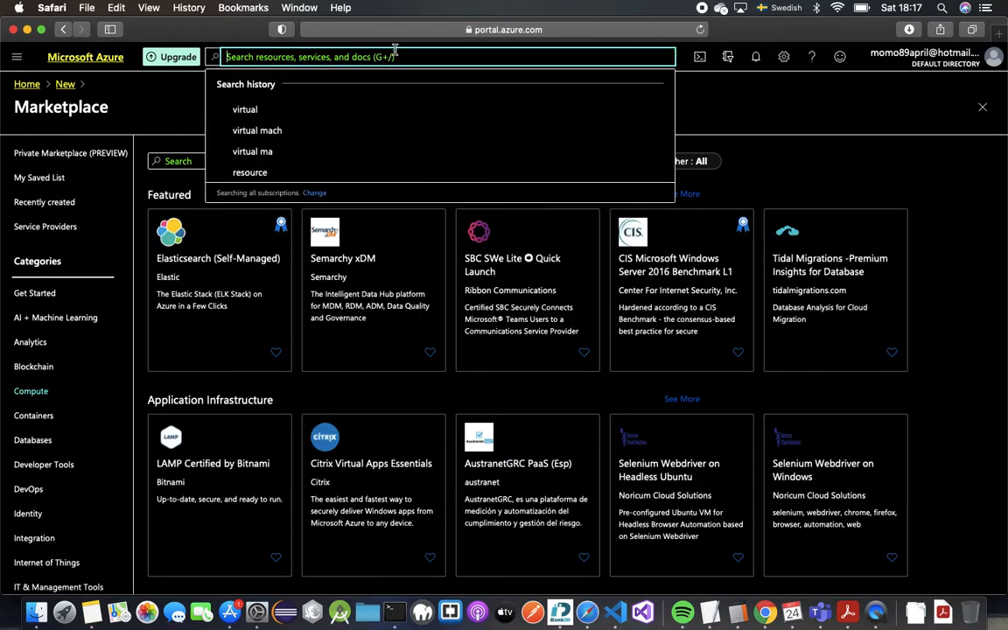
pyautogui.write('virtual machin')
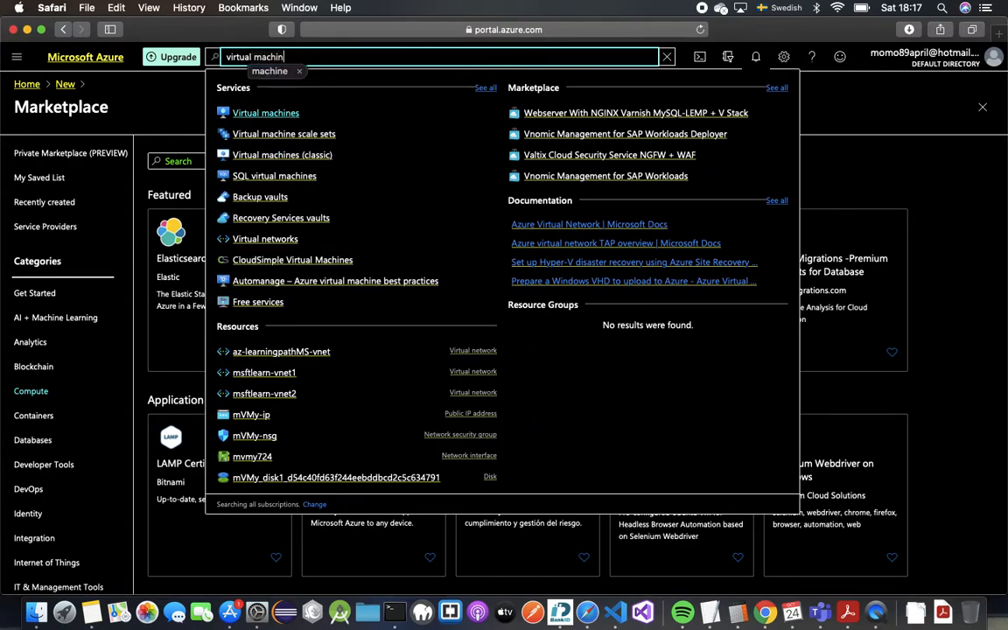
pyautogui.click(266, 113)
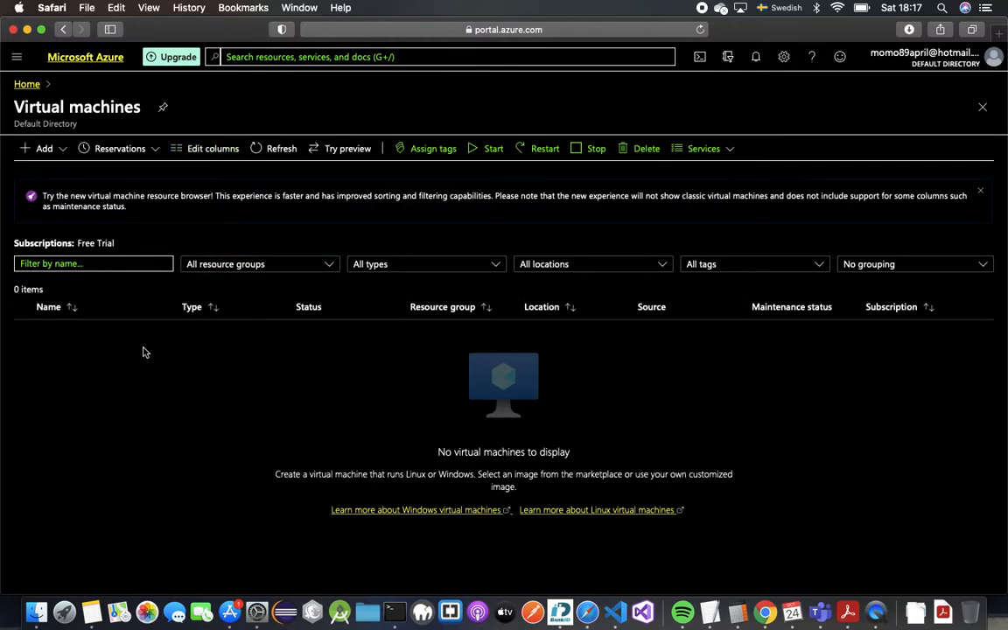
pyautogui.click(44, 148)
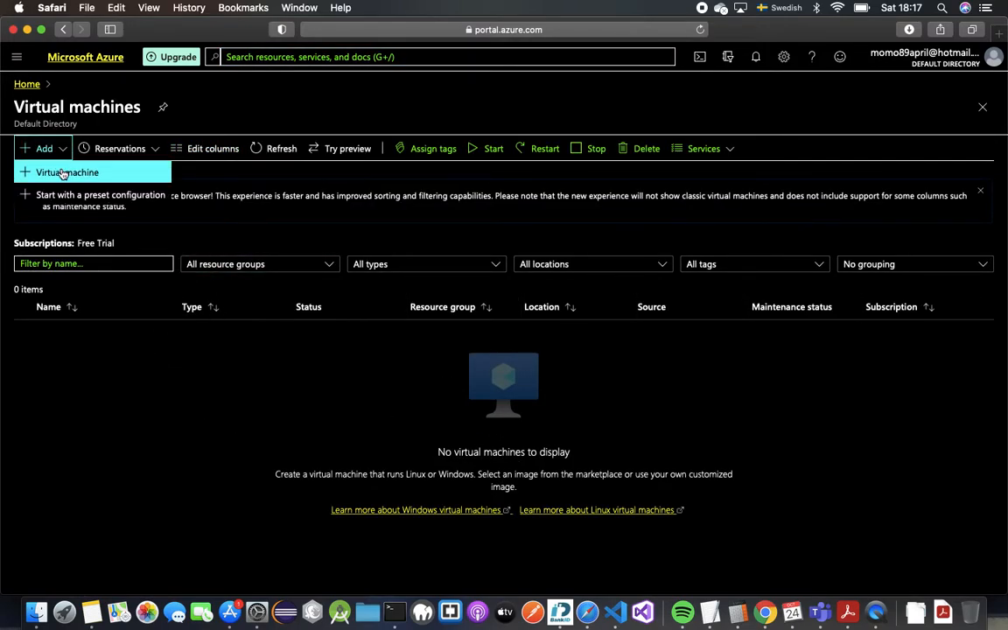
# Step: Start a virtual machine on the Free Trial subscription with new resource group Az900lab
pyautogui.click(63, 173)
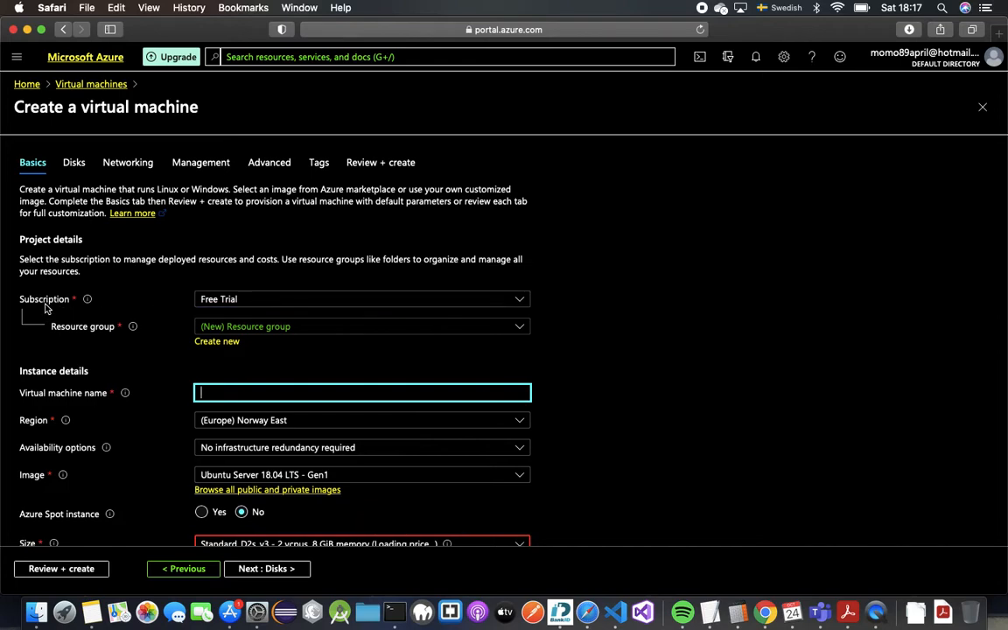
pyautogui.click(335, 307)
pyautogui.click(335, 306)
pyautogui.click(325, 330)
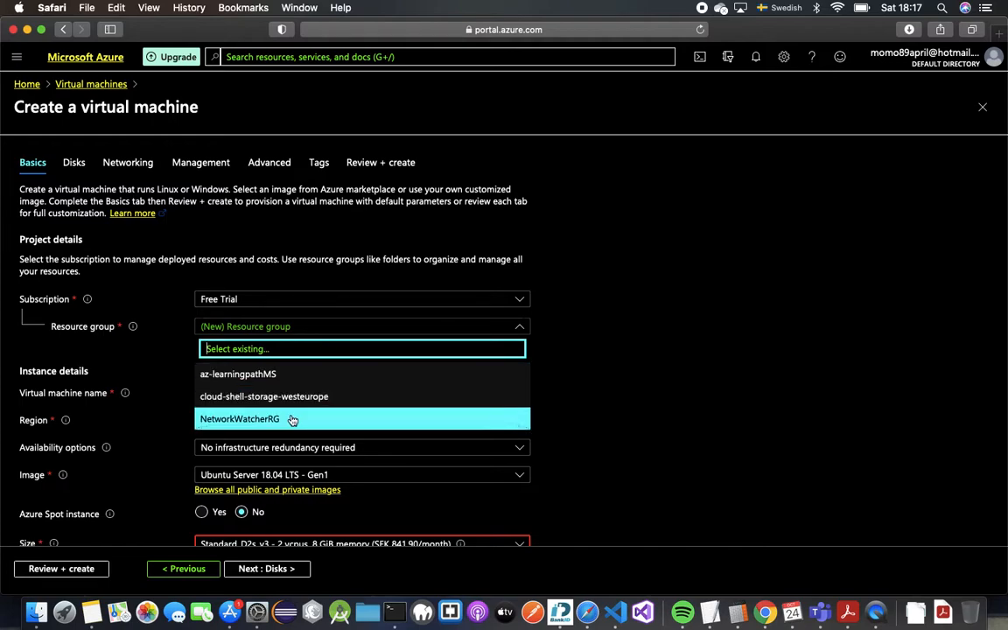
pyautogui.click(520, 325)
pyautogui.click(216, 342)
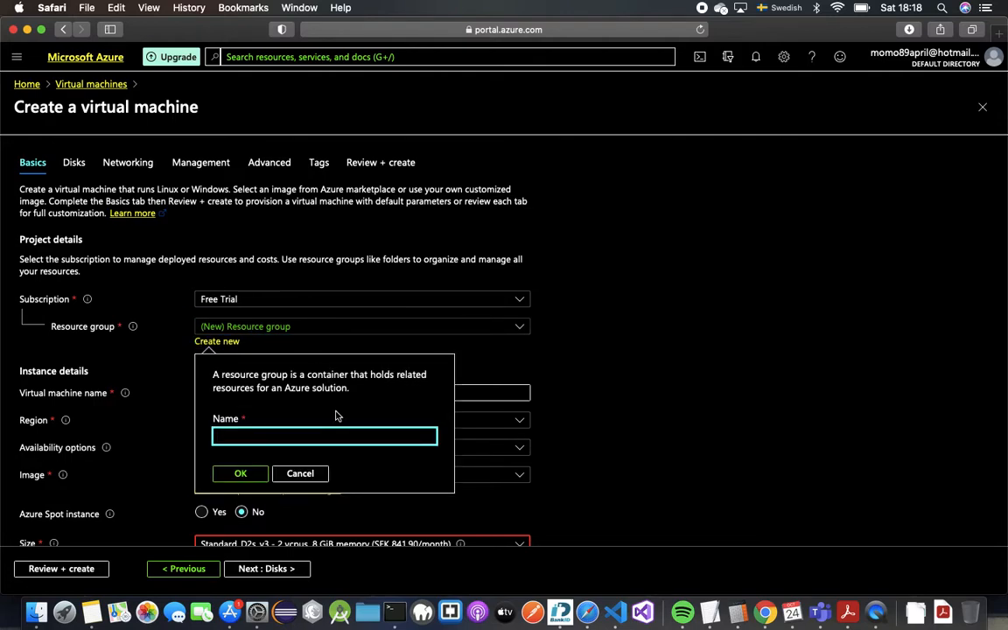
pyautogui.write('Az900lab')
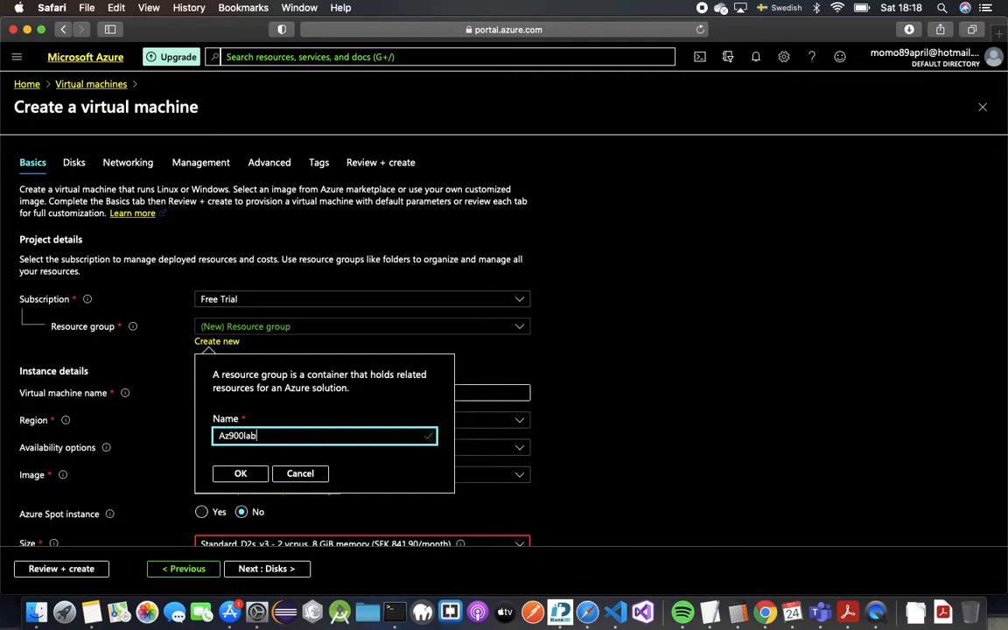
pyautogui.click(250, 474)
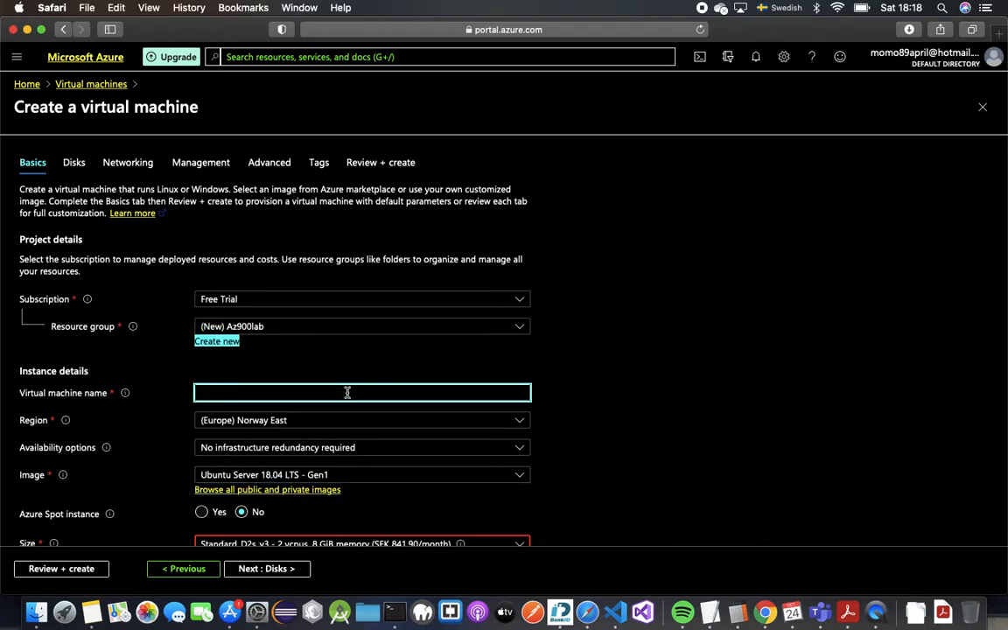
# Step: Name the VM Webserver01 and set its region to (Europe) West Europe
pyautogui.click(288, 396)
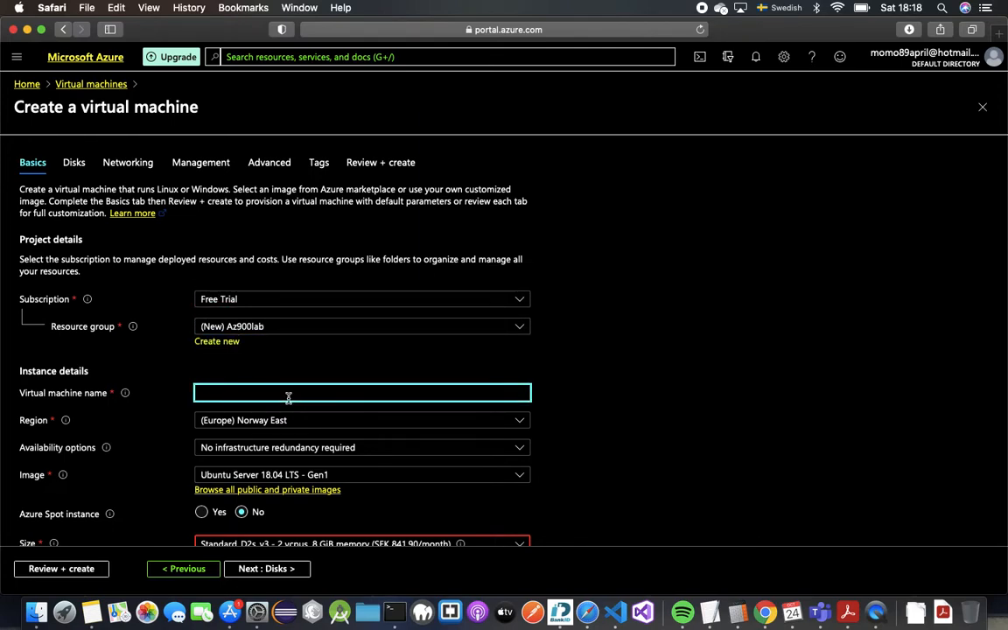
pyautogui.write('Webserver01')
pyautogui.scroll(-2, 359, 441)
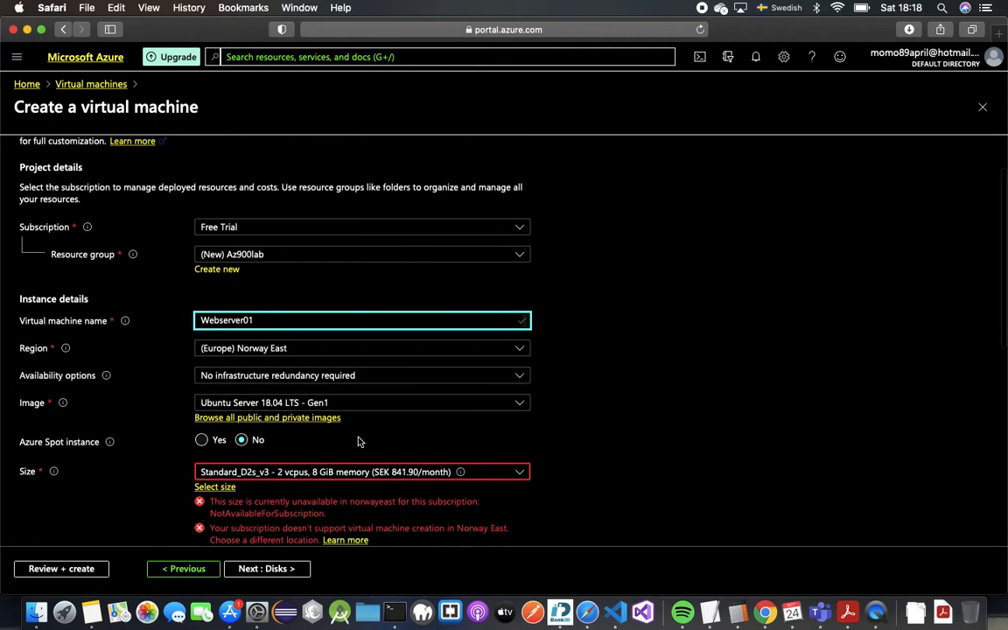
pyautogui.click(374, 349)
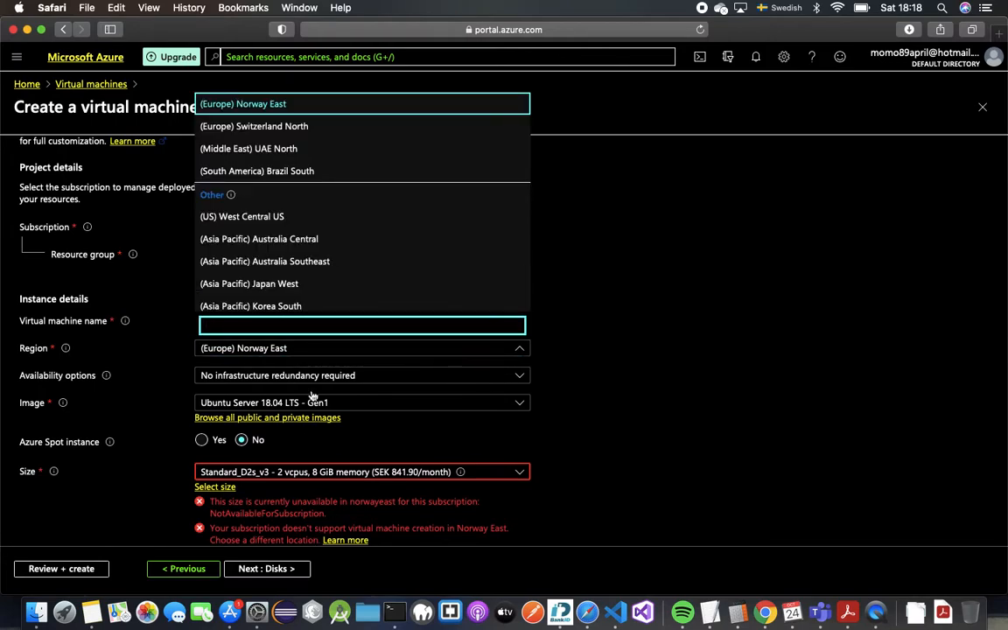
pyautogui.write('wes')
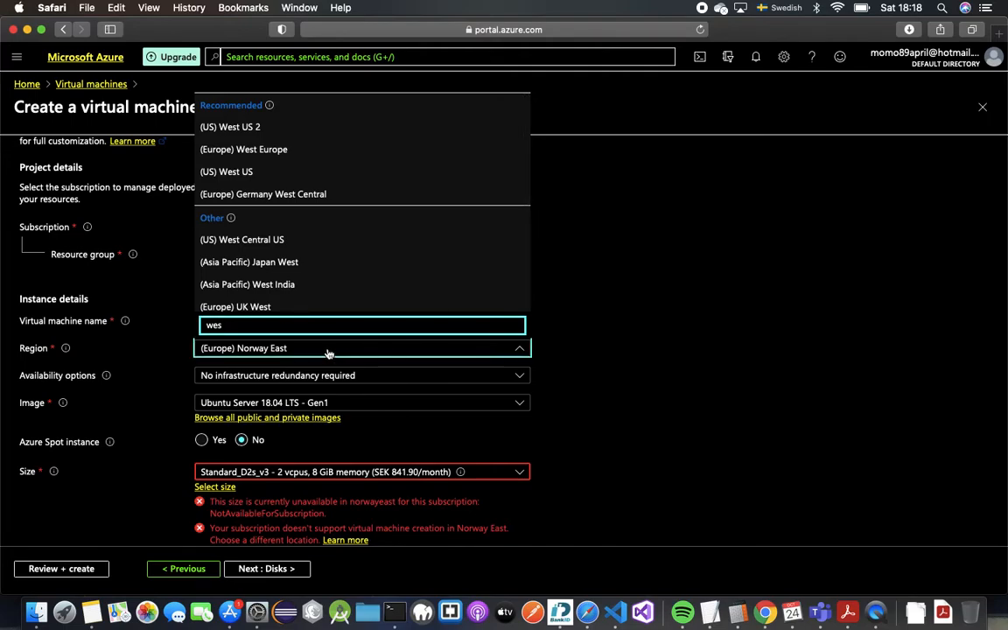
pyautogui.write('t eur')
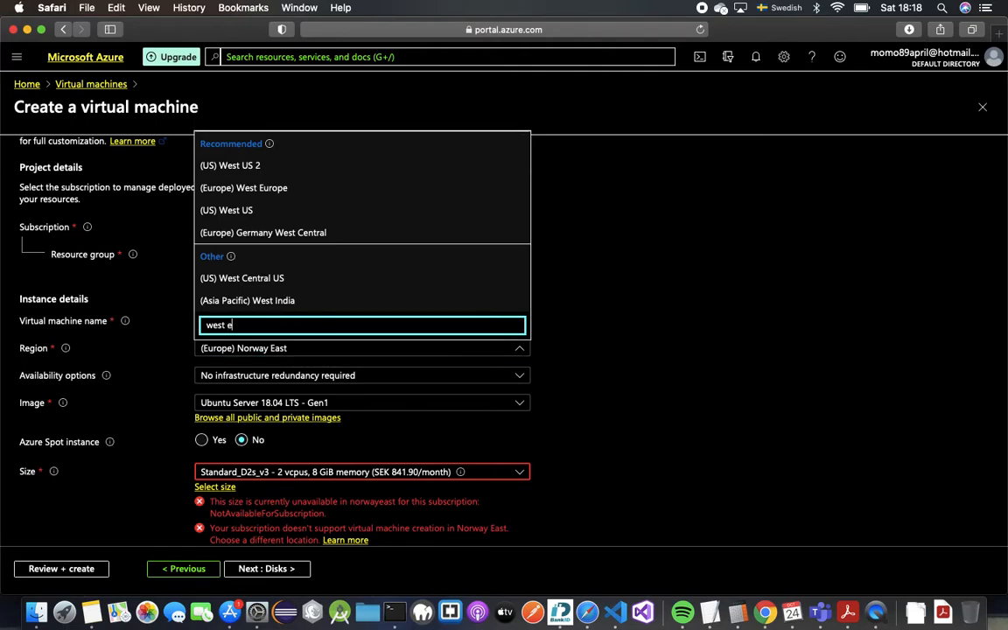
pyautogui.click(303, 300)
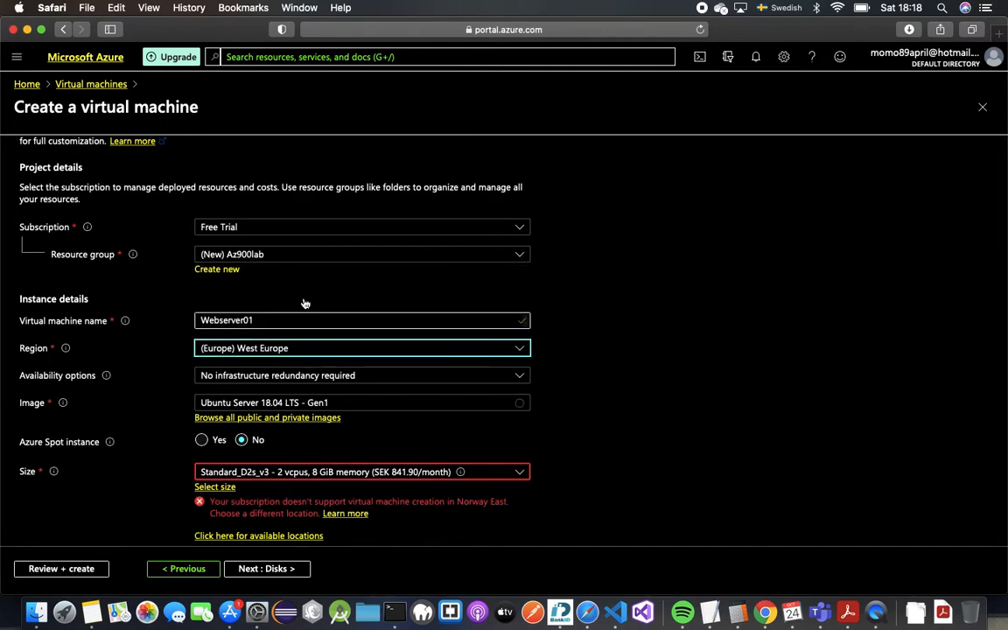
pyautogui.scroll(-3, 320, 341)
pyautogui.click(293, 281)
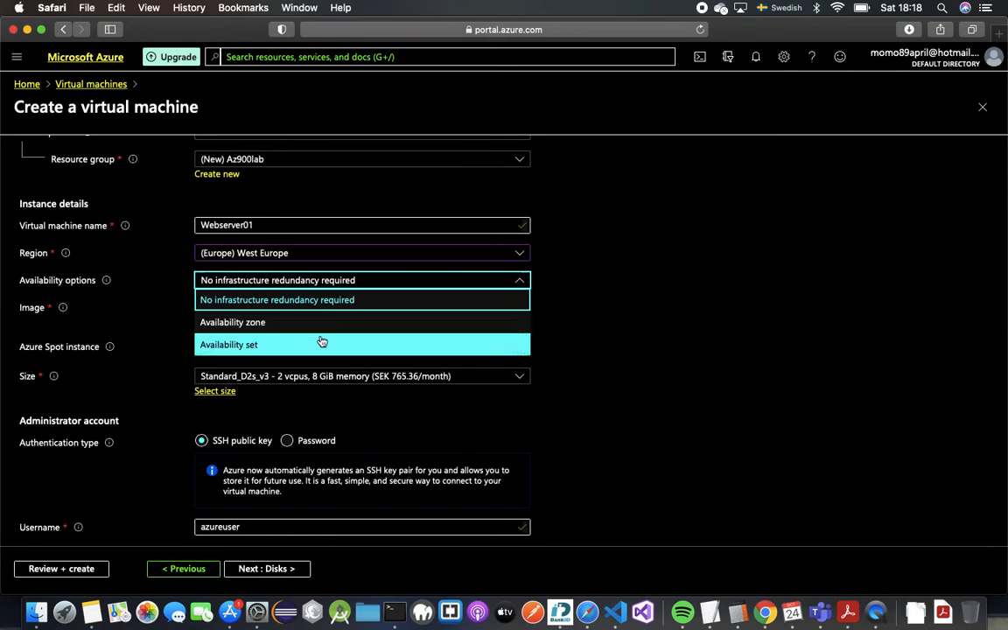
pyautogui.click(373, 285)
pyautogui.scroll(-2, 377, 298)
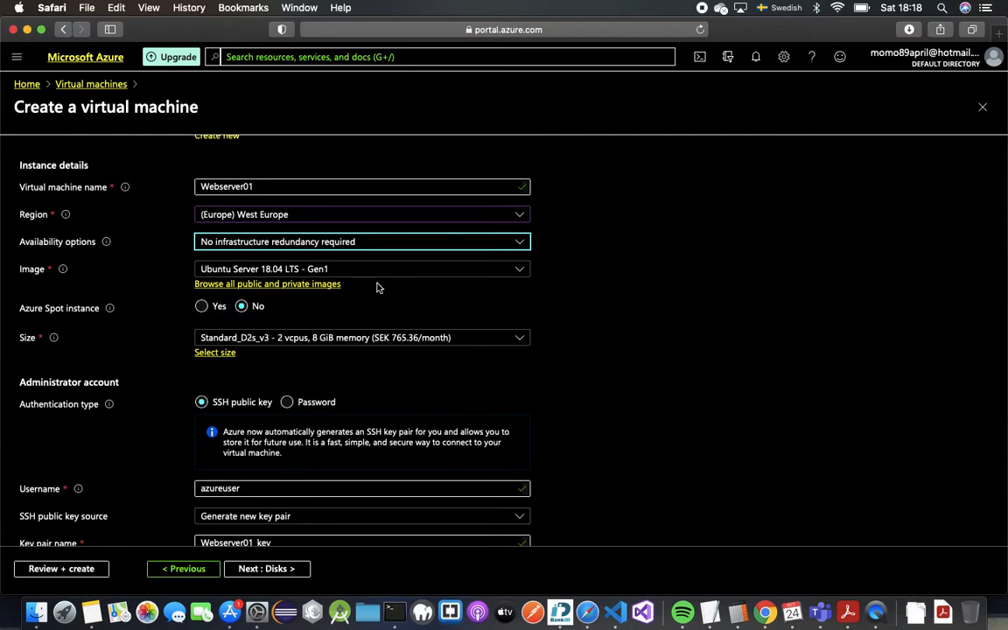
pyautogui.scroll(-2, 377, 288)
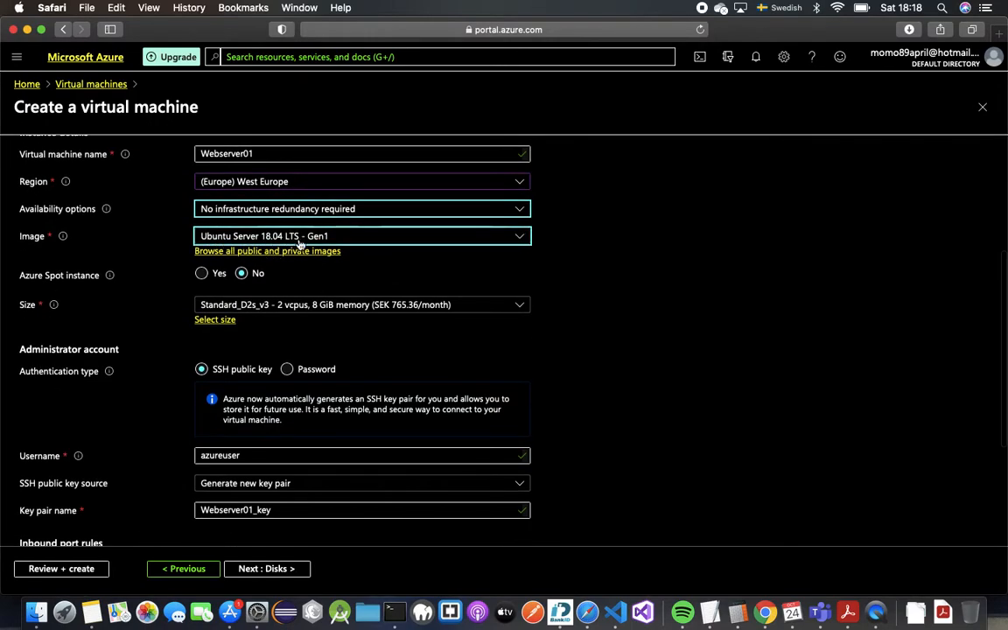
pyautogui.scroll(-2, 333, 292)
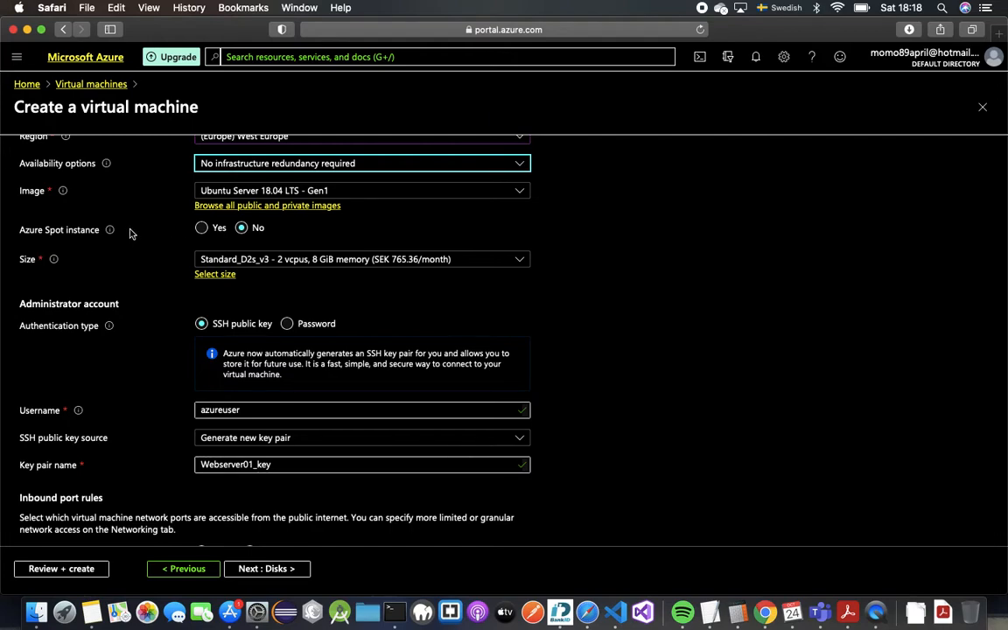
pyautogui.moveTo(110, 231)
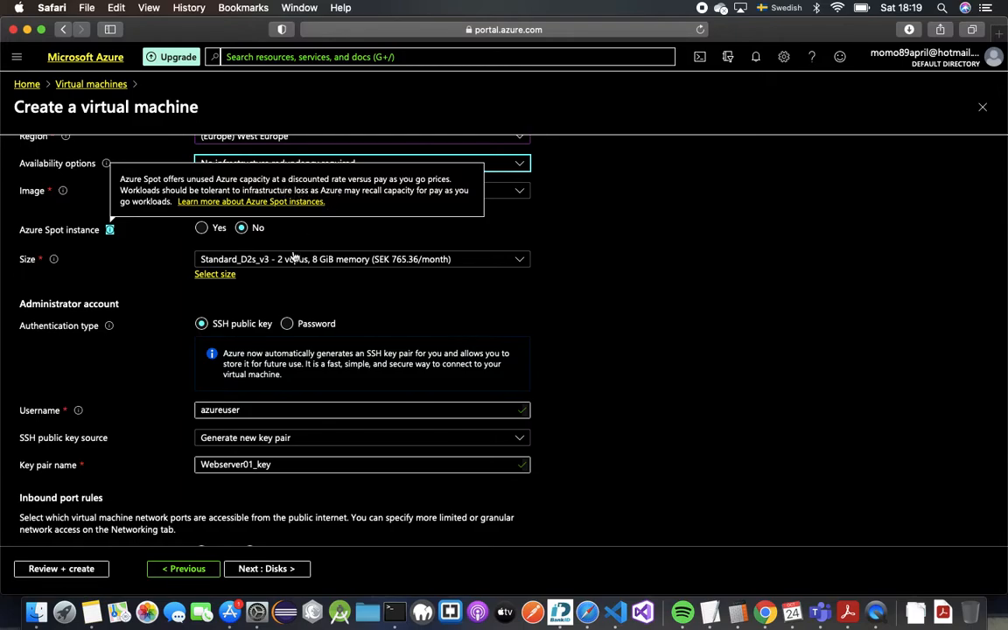
pyautogui.scroll(-2, 280, 232)
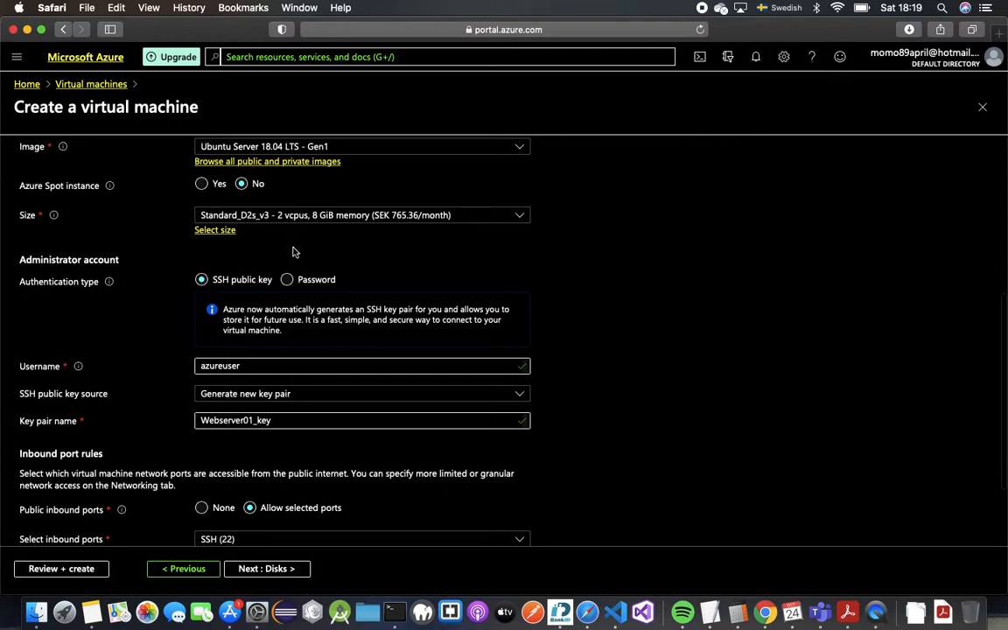
pyautogui.click(331, 215)
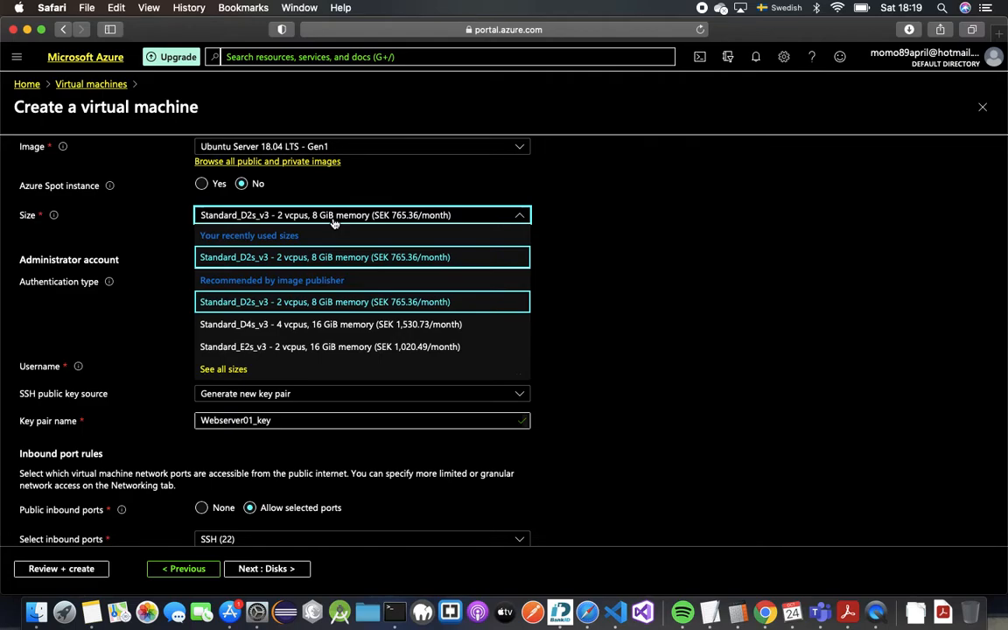
pyautogui.click(324, 217)
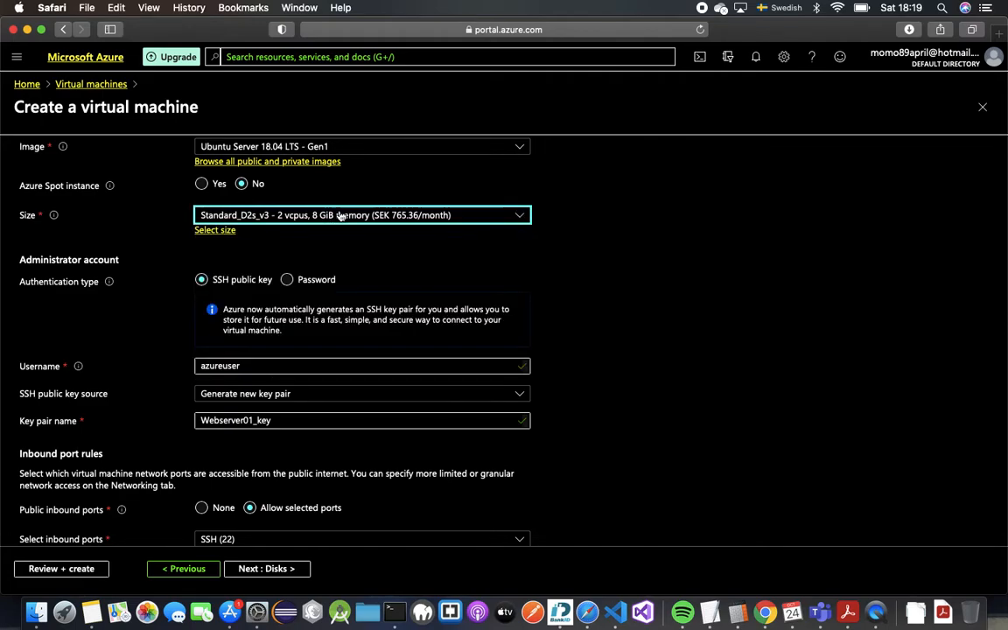
# Step: Pick Standard_B1ms (1 vCPU, 2 GiB RAM) from the VM size list
pyautogui.click(228, 233)
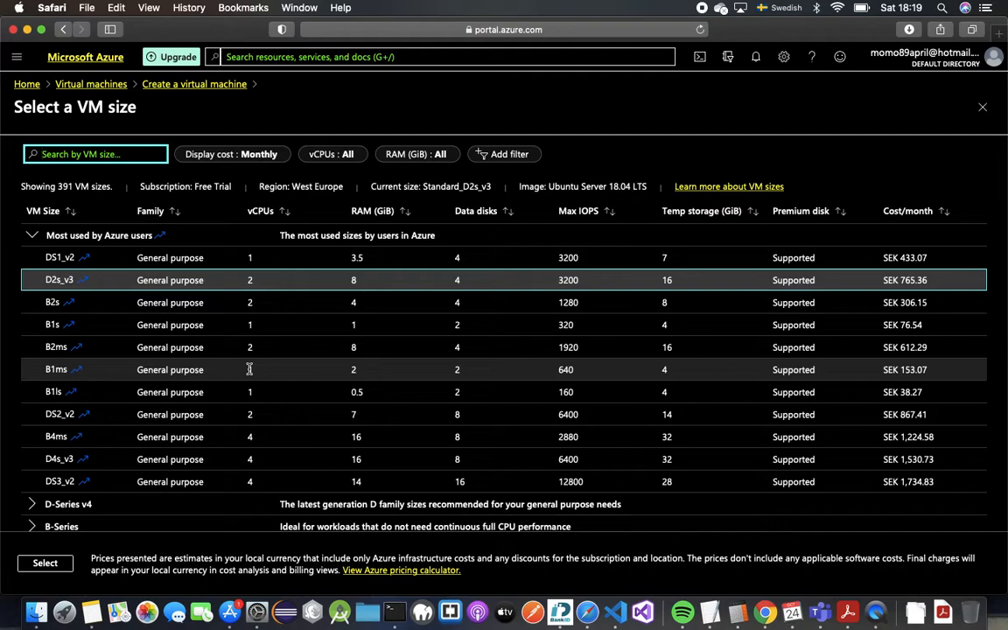
pyautogui.click(249, 369)
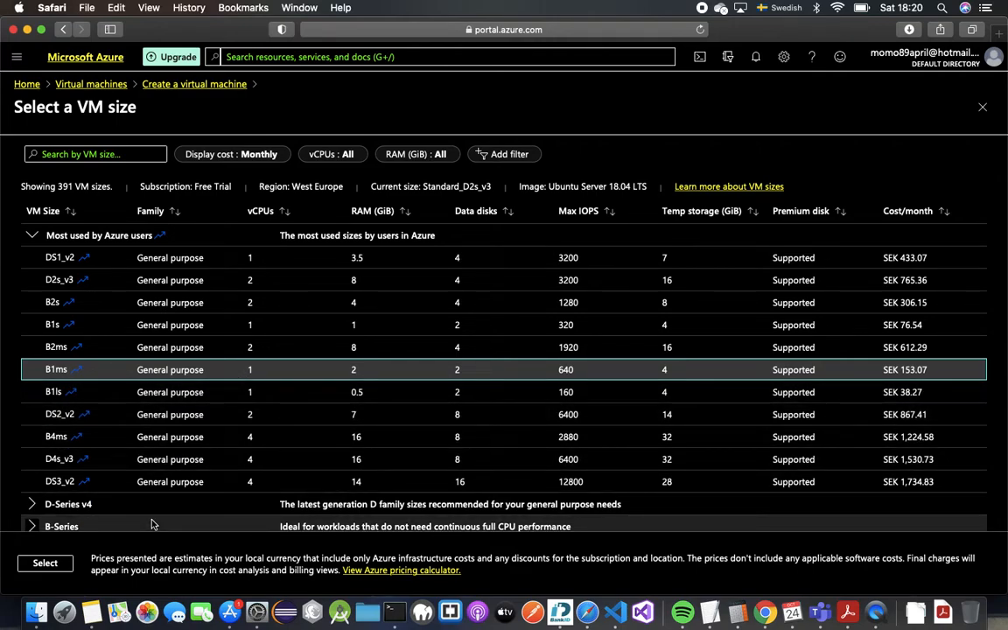
pyautogui.click(49, 564)
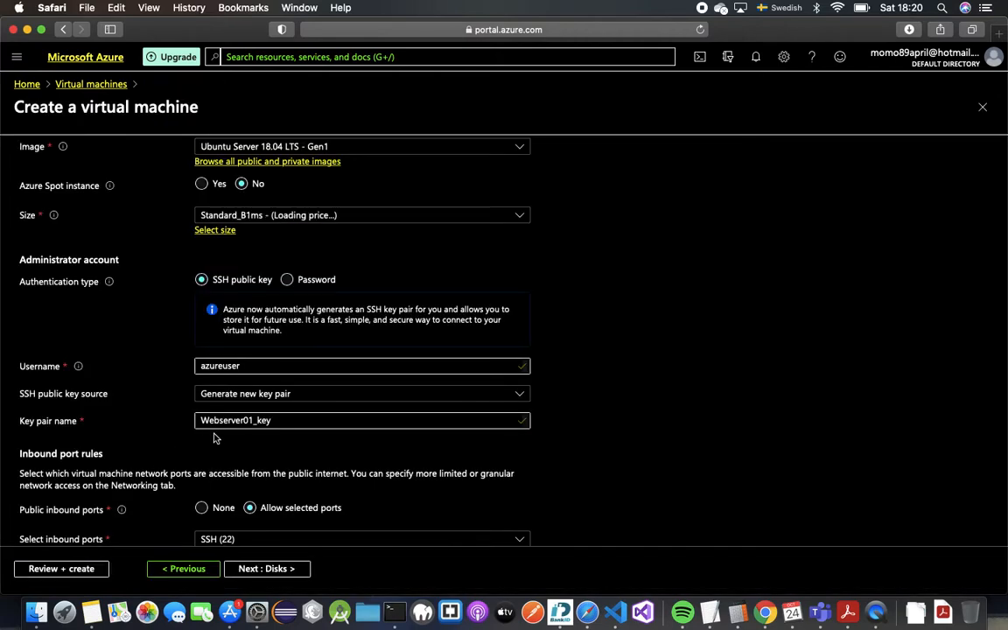
# Step: Replace the administrator username with azureadmin
pyautogui.scroll(-2, 215, 438)
pyautogui.scroll(2, 215, 438)
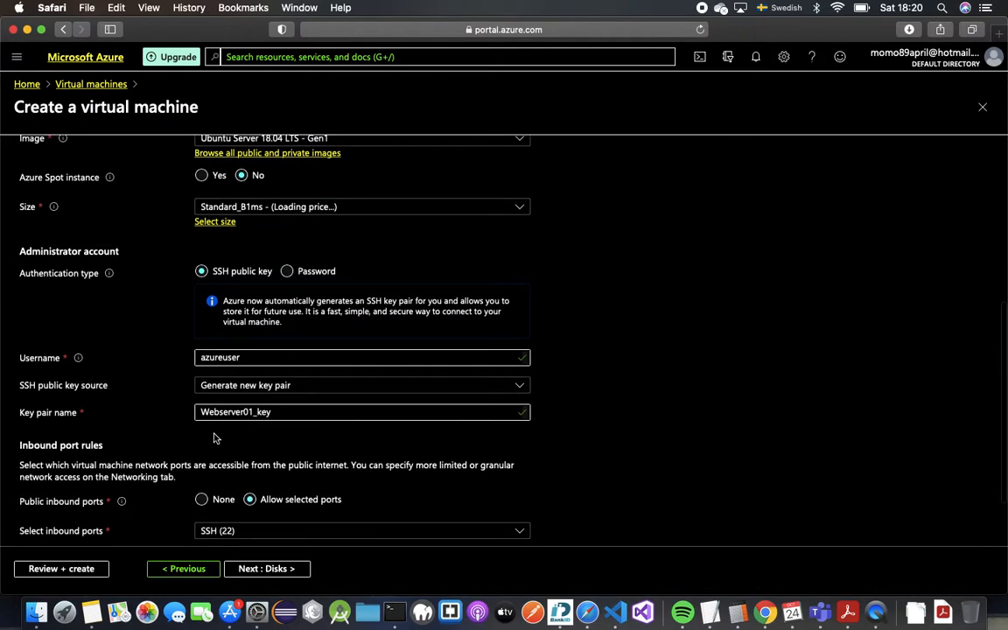
pyautogui.scroll(1, 216, 437)
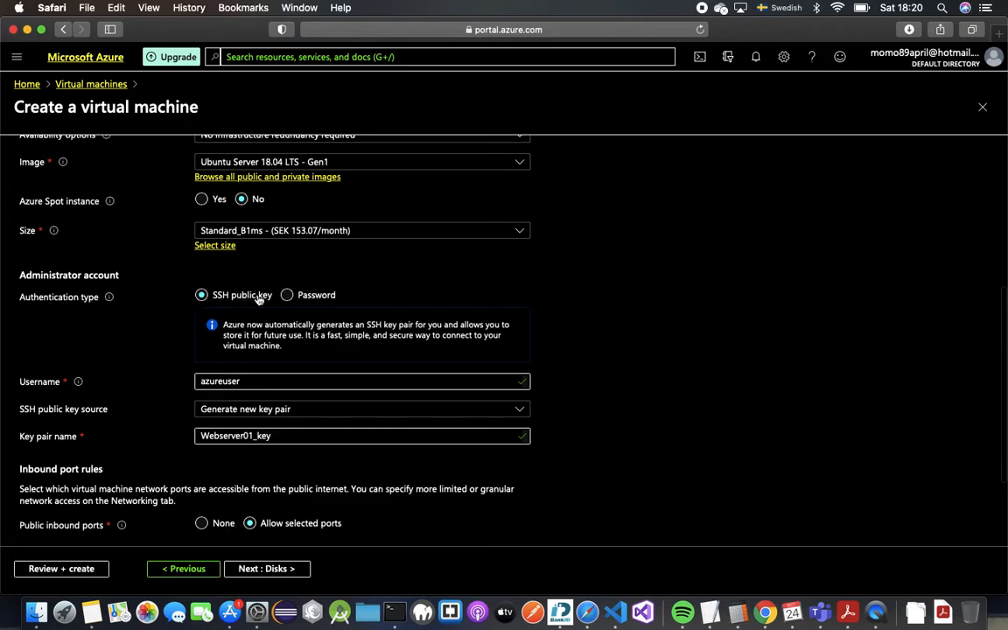
pyautogui.scroll(-1, 254, 438)
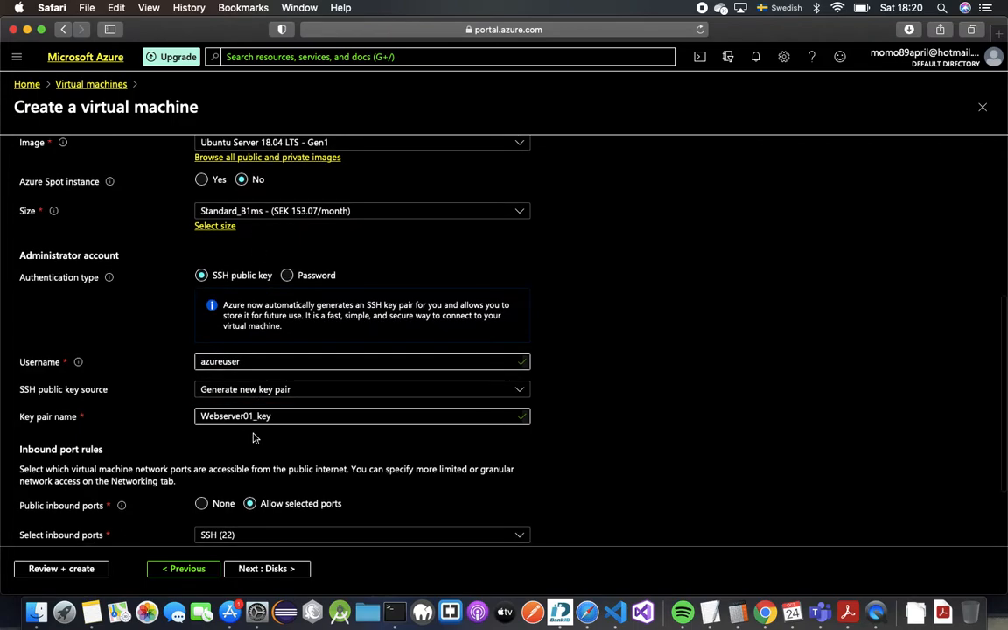
pyautogui.scroll(-2, 254, 437)
pyautogui.doubleClick(252, 310)
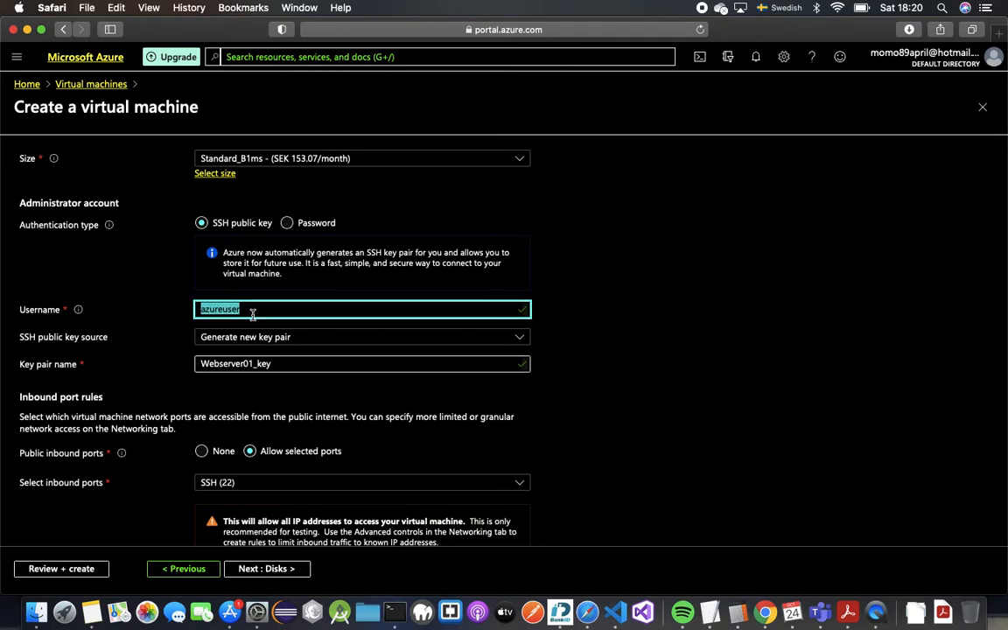
pyautogui.write('azureadmin')
pyautogui.press('Tab')
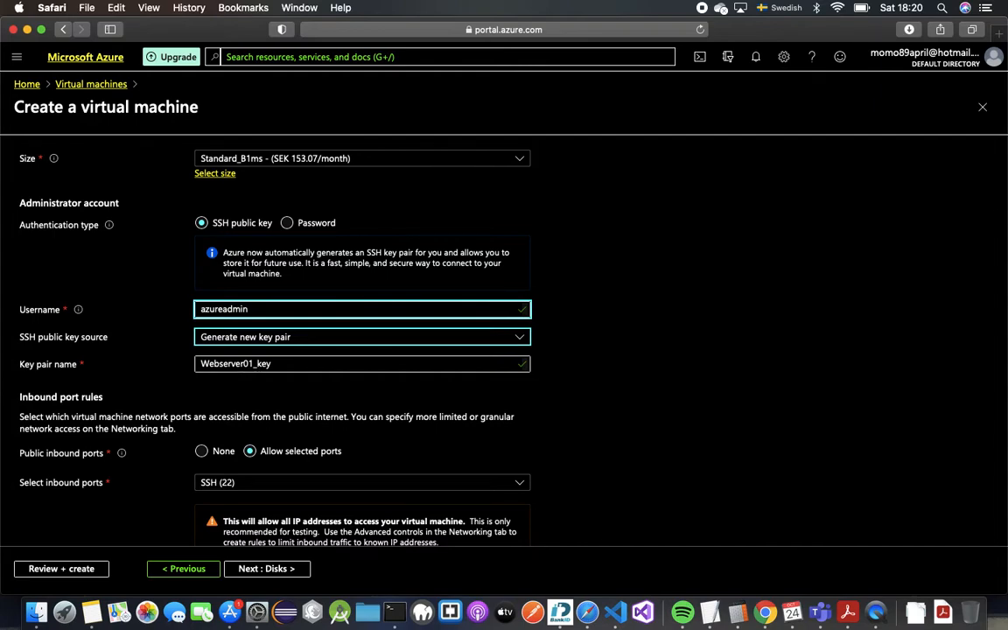
pyautogui.click(270, 346)
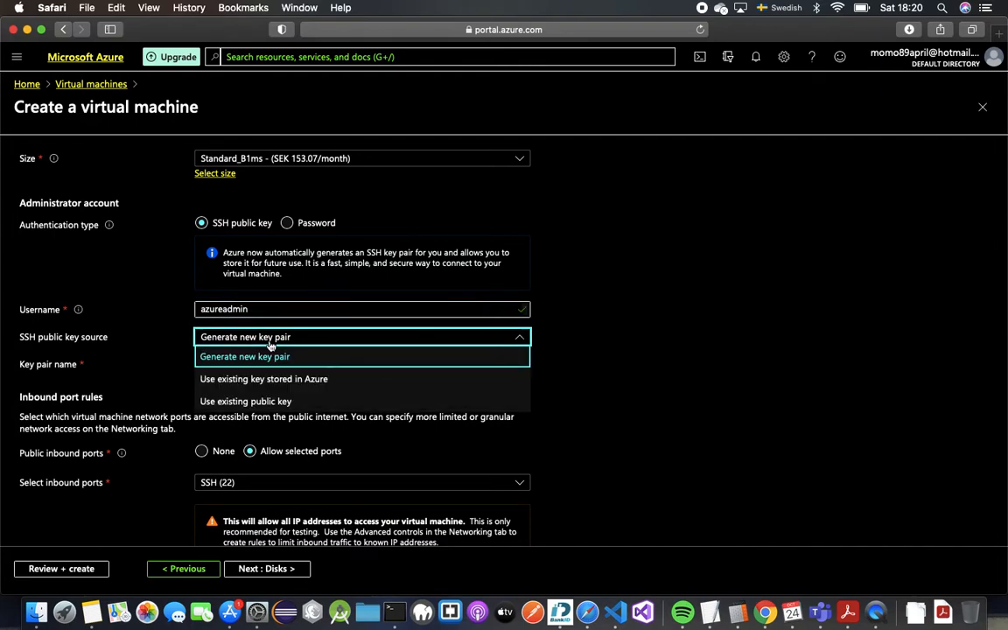
pyautogui.click(269, 354)
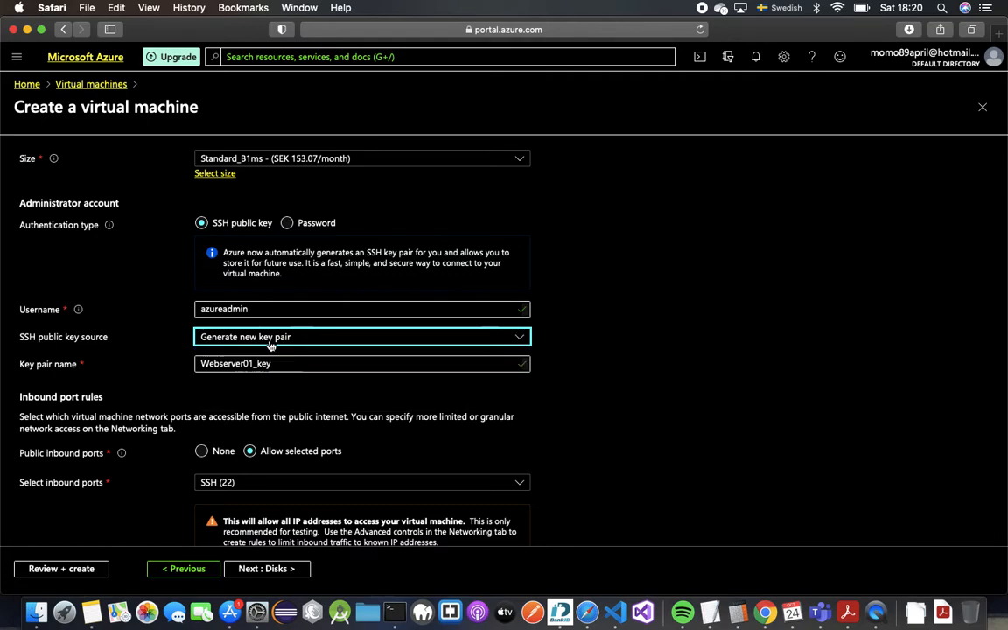
# Step: Switch to password authentication and enter the administrator password in both fields
pyautogui.click(288, 224)
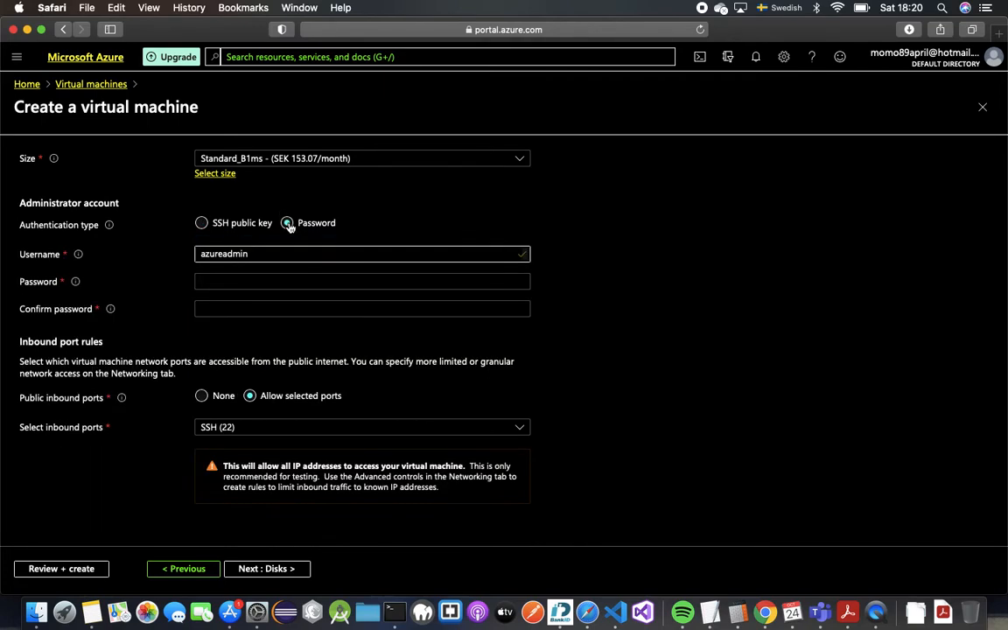
pyautogui.click(276, 280)
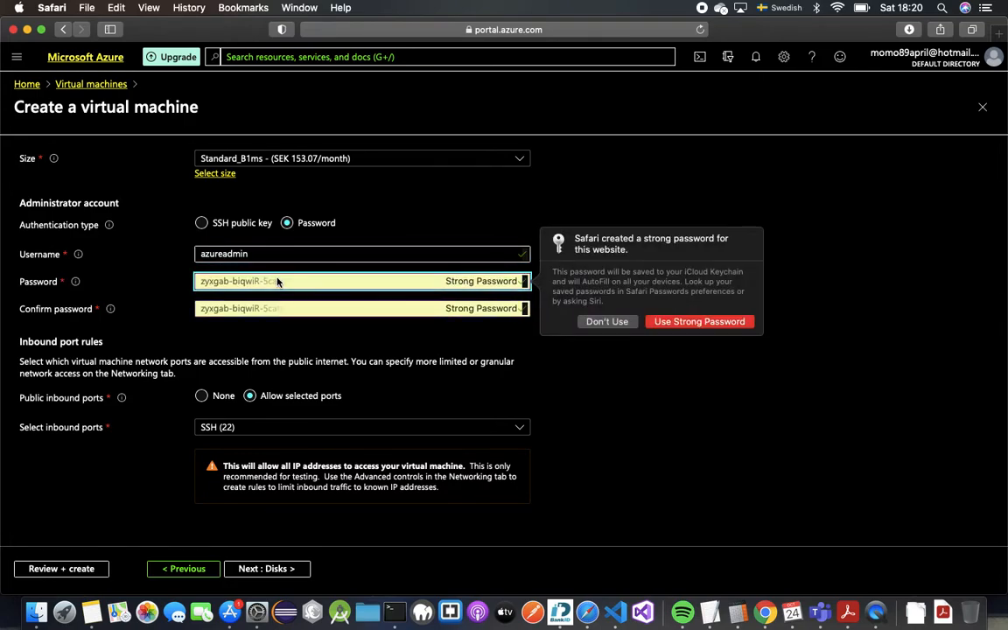
pyautogui.click(606, 321)
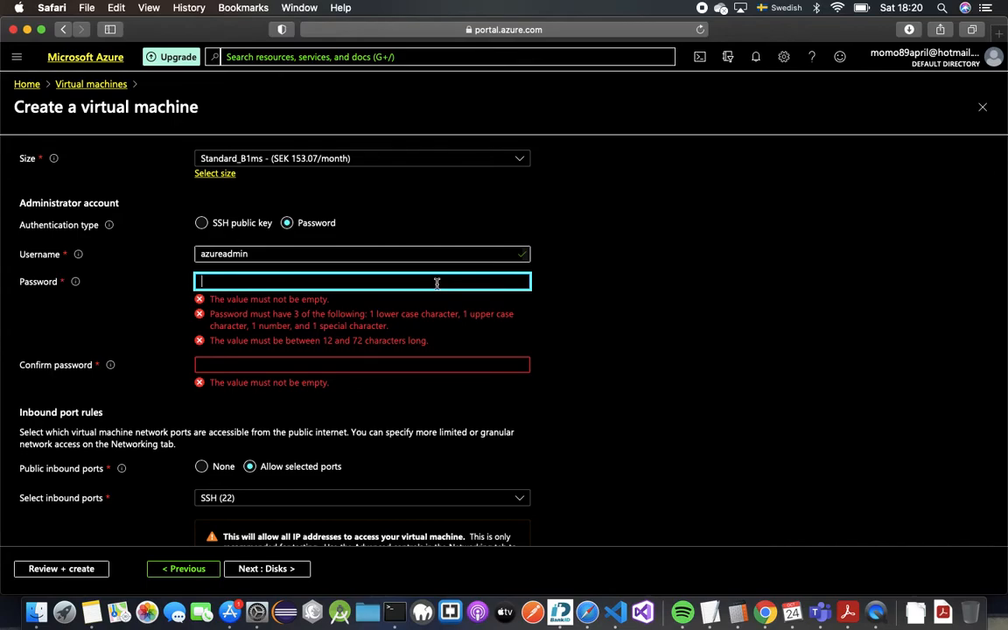
pyautogui.write('•••••••••••••')
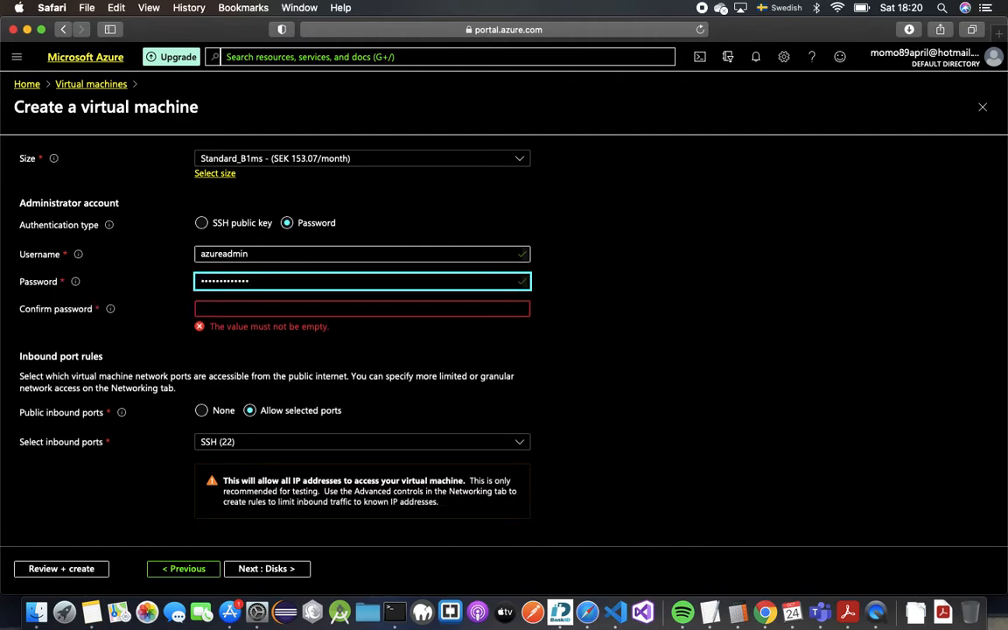
pyautogui.write('•')
pyautogui.press('Tab')
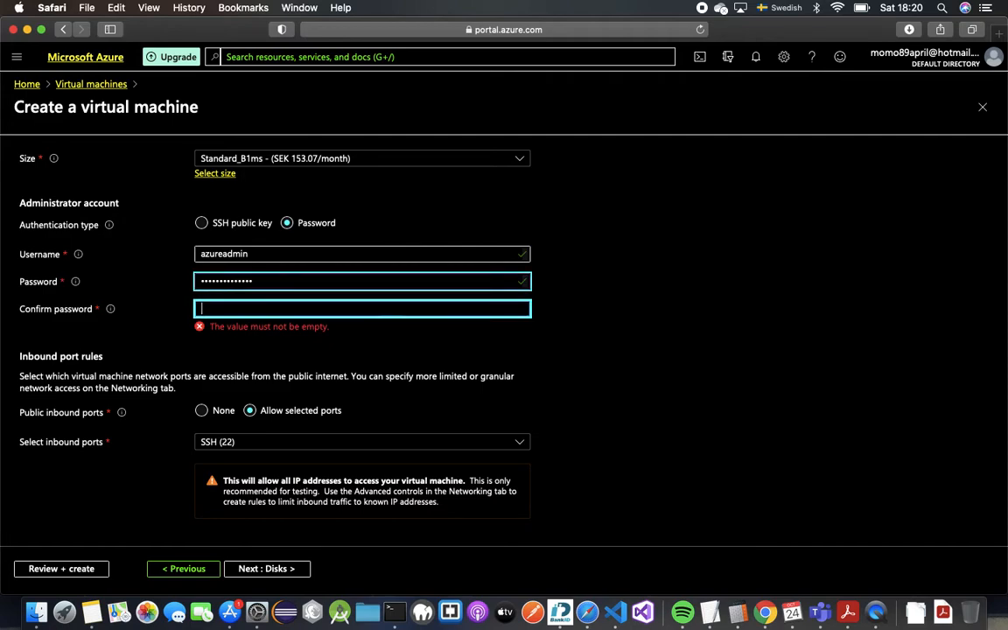
pyautogui.write('••••••••••••••')
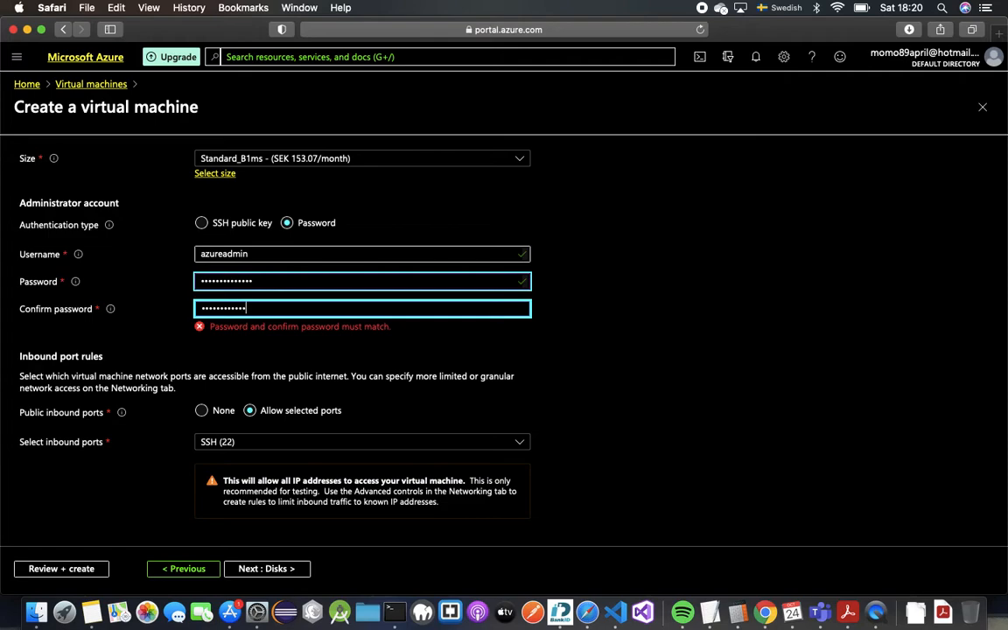
pyautogui.write('•')
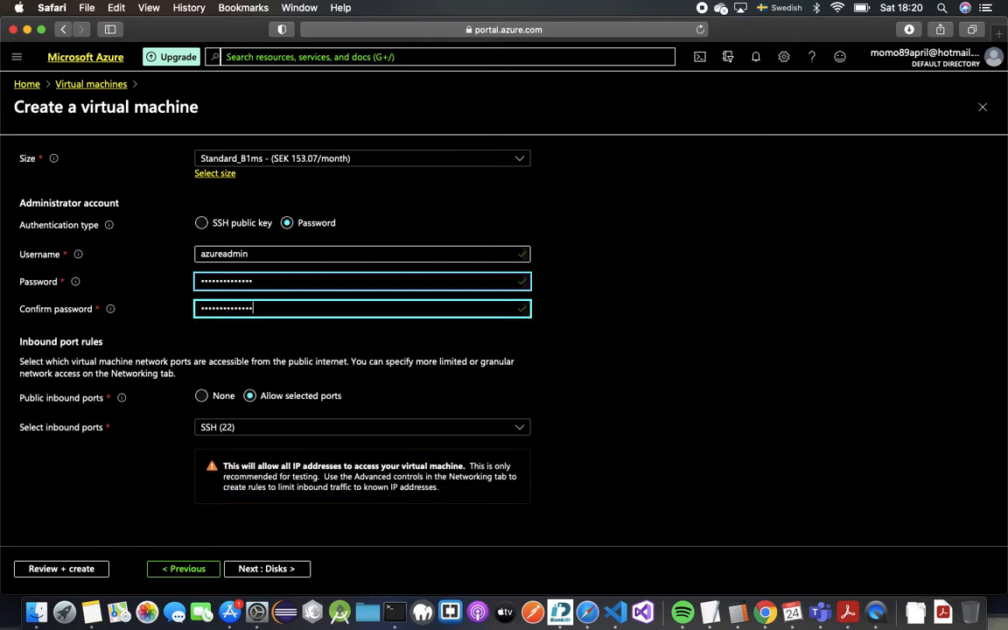
pyautogui.scroll(-1, 418, 390)
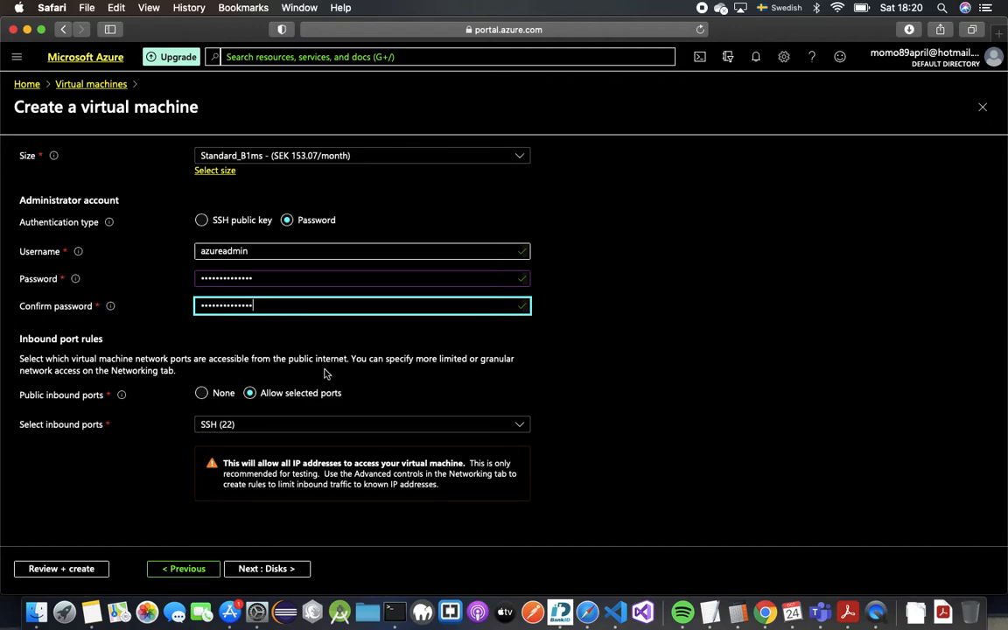
pyautogui.scroll(1, 169, 238)
pyautogui.scroll(-1, 274, 437)
pyautogui.scroll(-1, 272, 437)
# Step: Go to the Disks tab and leave the OS disk type on Premium SSD
pyautogui.click(248, 570)
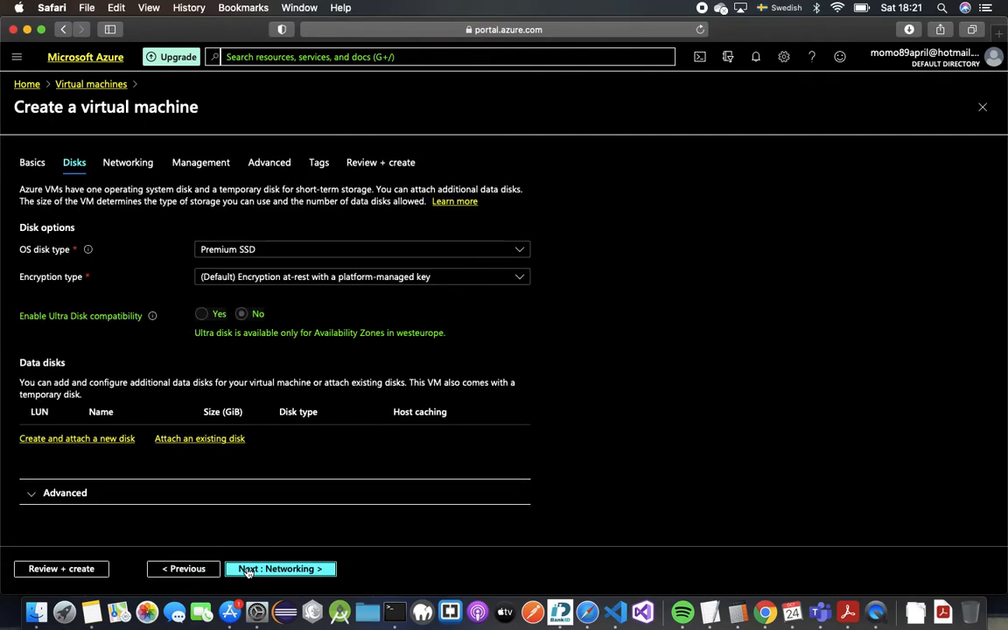
pyautogui.click(279, 255)
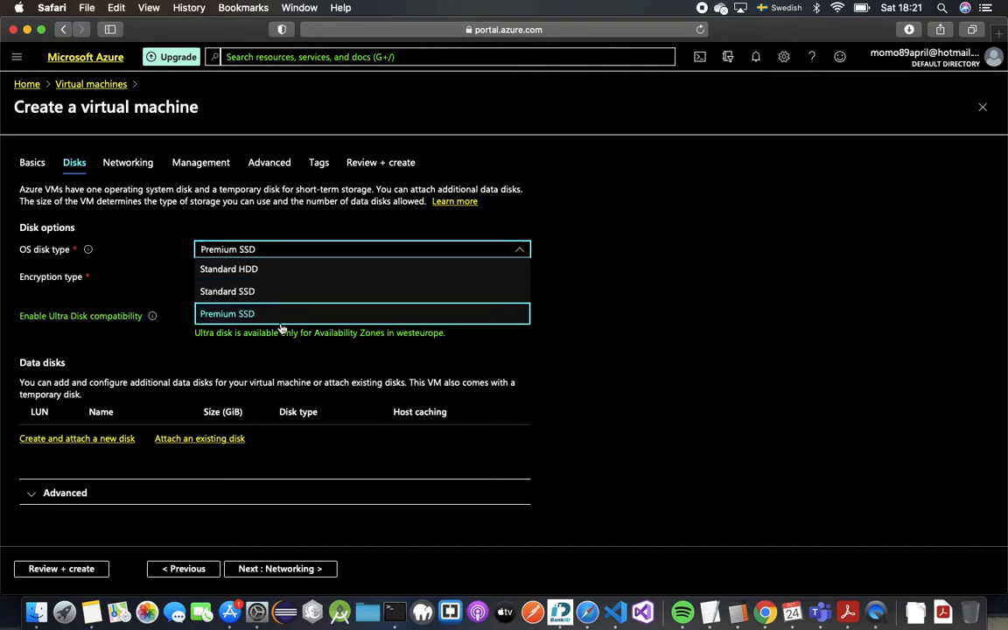
pyautogui.click(592, 252)
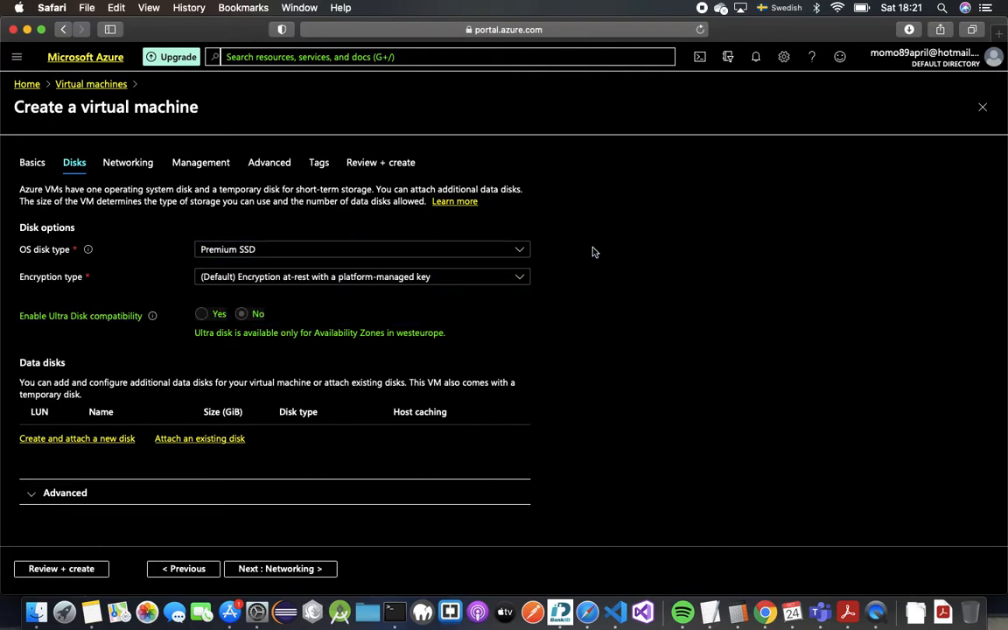
pyautogui.click(463, 250)
pyautogui.click(464, 250)
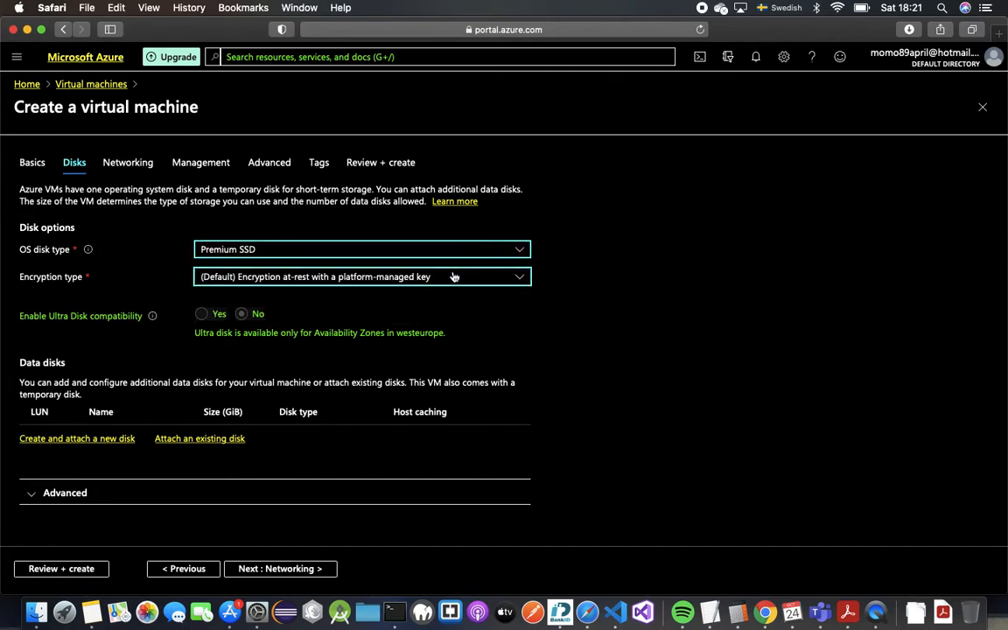
# Step: On the Networking tab, begin creating a new virtual network instead of an existing one
pyautogui.click(261, 576)
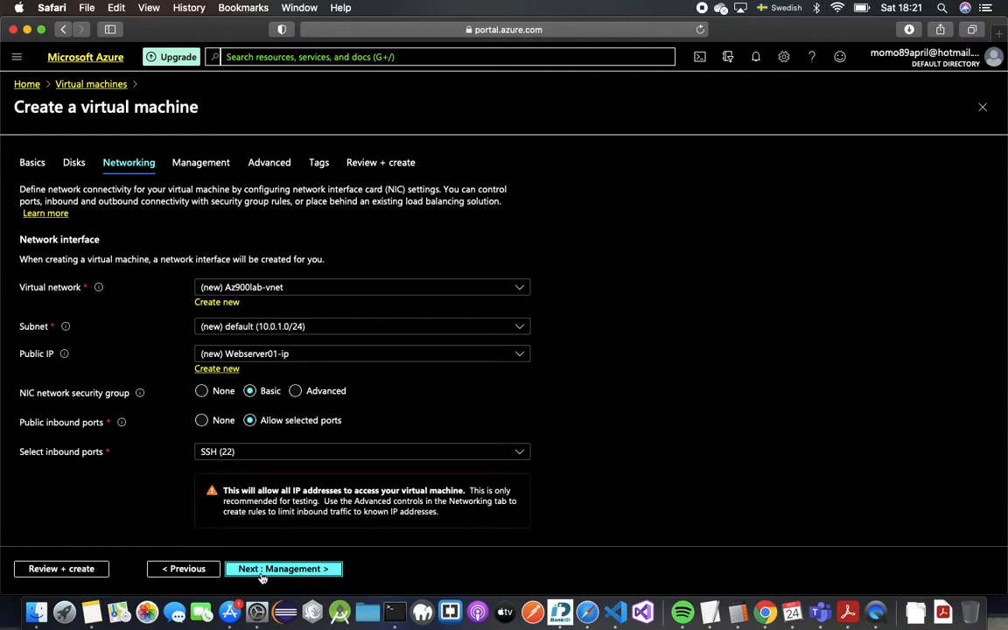
pyautogui.click(308, 286)
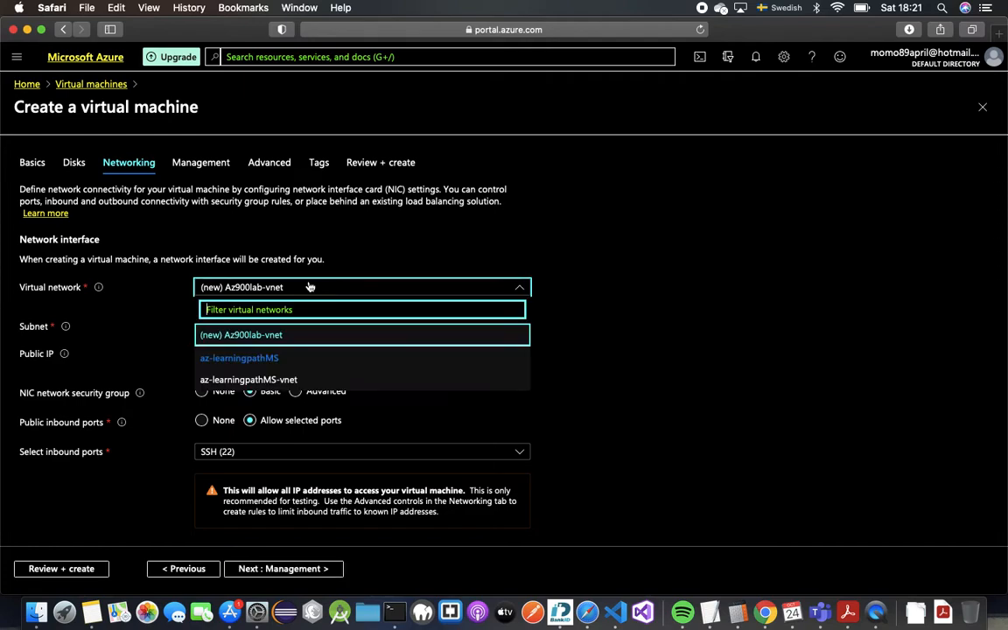
pyautogui.click(308, 286)
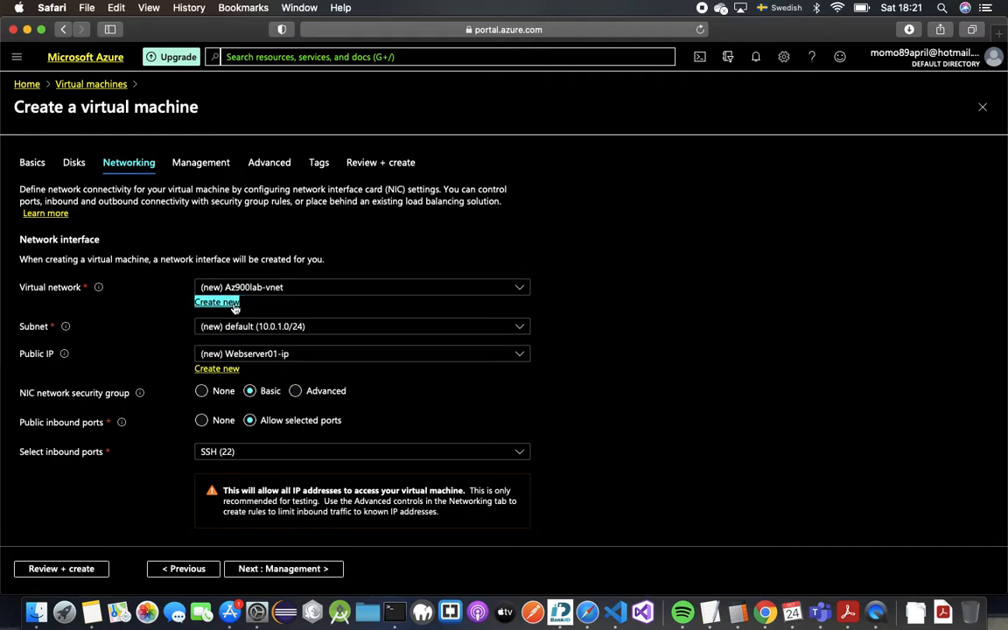
pyautogui.click(234, 304)
# Step: Rename the network from Az900lab-vnet to Az900VNET and change 10.0.1.0/24 to 10.0.0.0/16
pyautogui.click(564, 193)
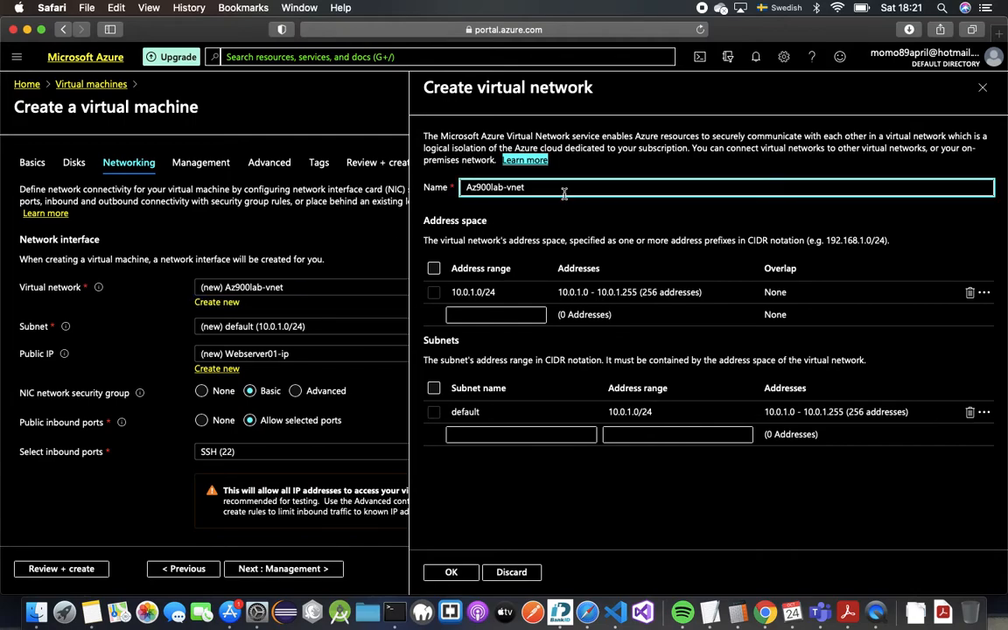
pyautogui.tripleClick(565, 194)
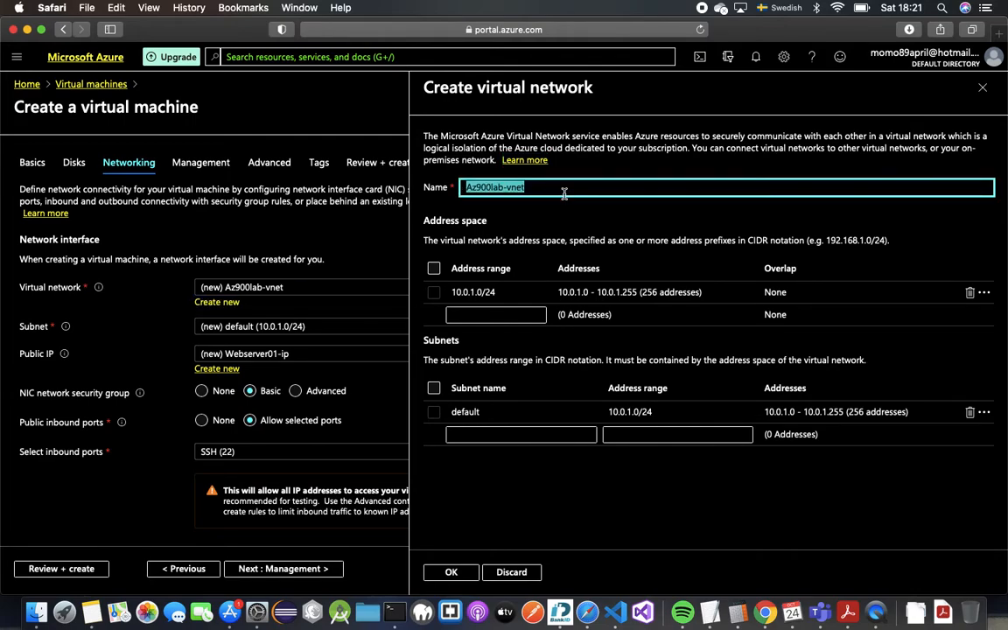
pyautogui.write('Az')
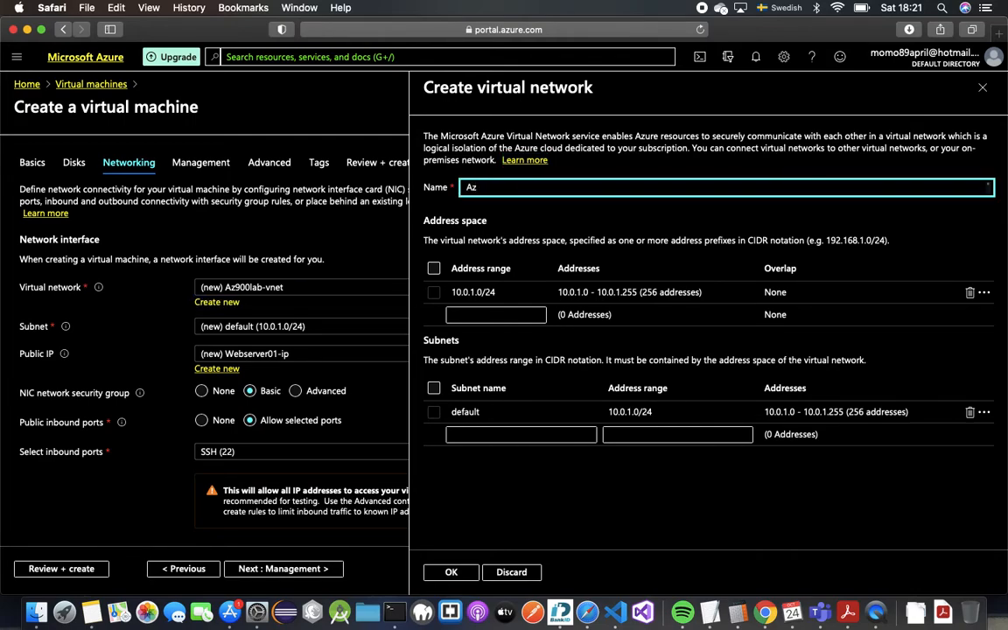
pyautogui.write('900')
pyautogui.write('VNET')
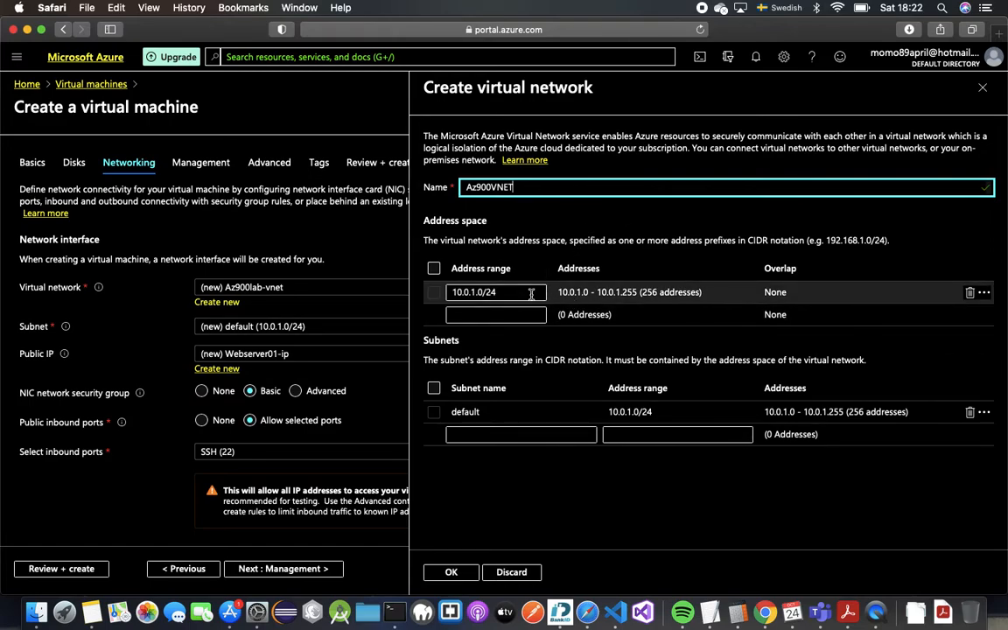
pyautogui.click(465, 292)
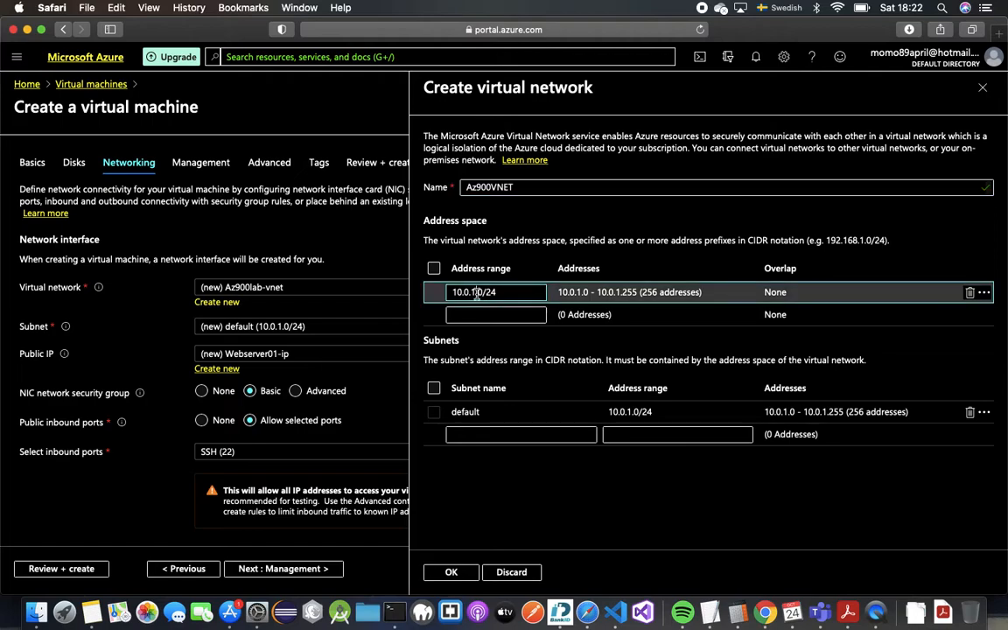
pyautogui.press('BackSpace')
pyautogui.write('0')
pyautogui.press('BackSpace')
pyautogui.press('BackSpace')
pyautogui.press('BackSpace')
pyautogui.press('BackSpace')
pyautogui.press('BackSpace')
pyautogui.press('BackSpace')
pyautogui.press('BackSpace')
pyautogui.press('BackSpace')
pyautogui.press('BackSpace')
pyautogui.press('BackSpace')
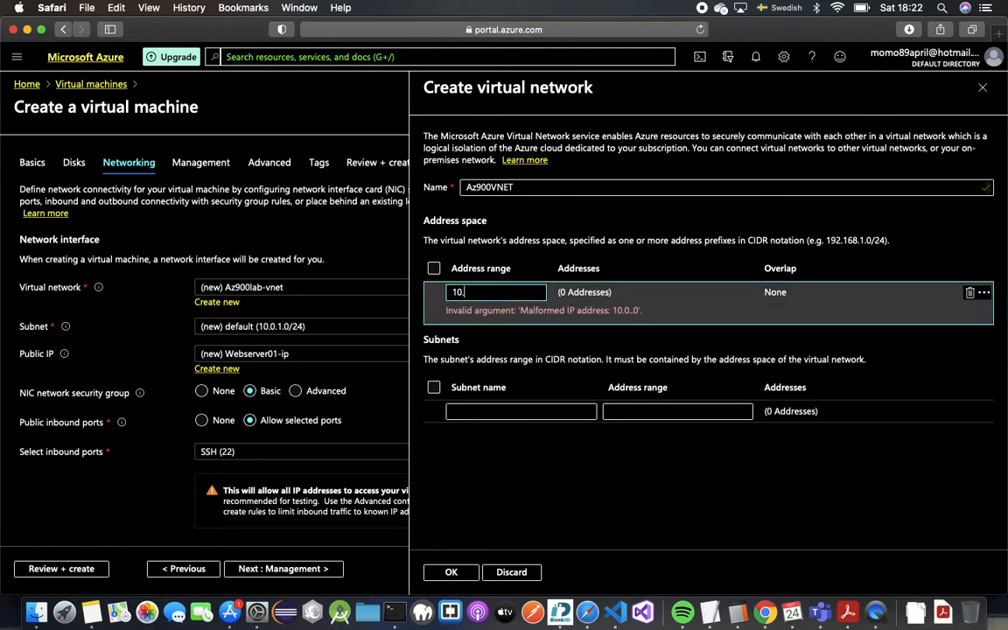
pyautogui.write('0.0.0.0/1')
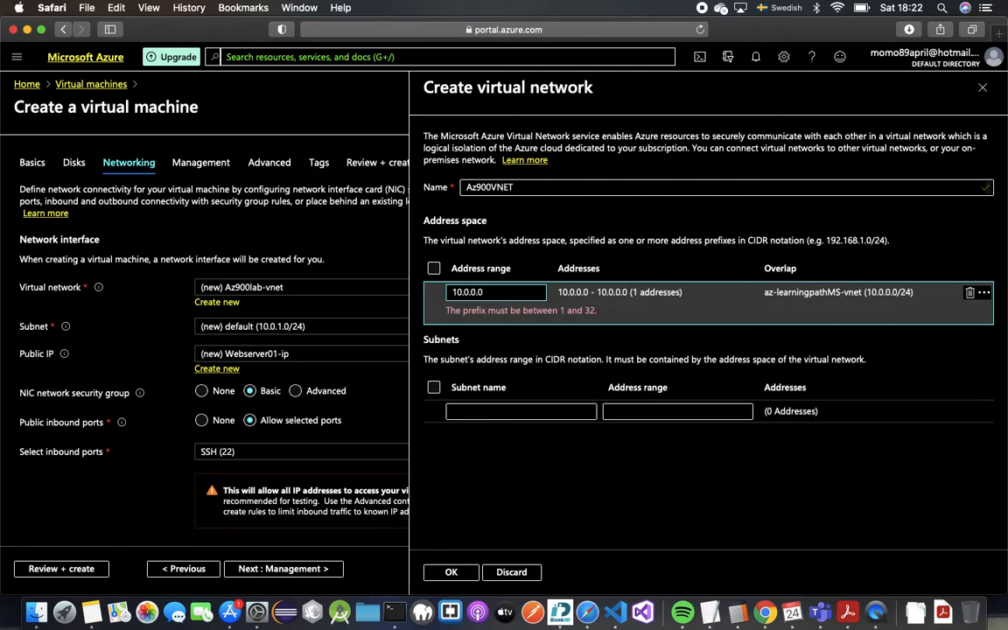
pyautogui.write('6')
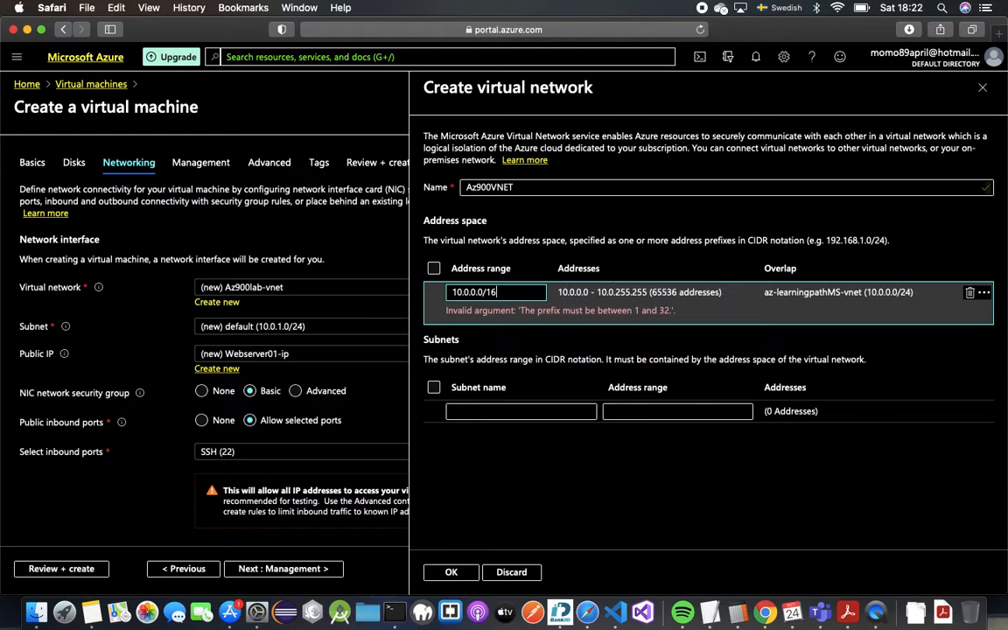
pyautogui.click(567, 407)
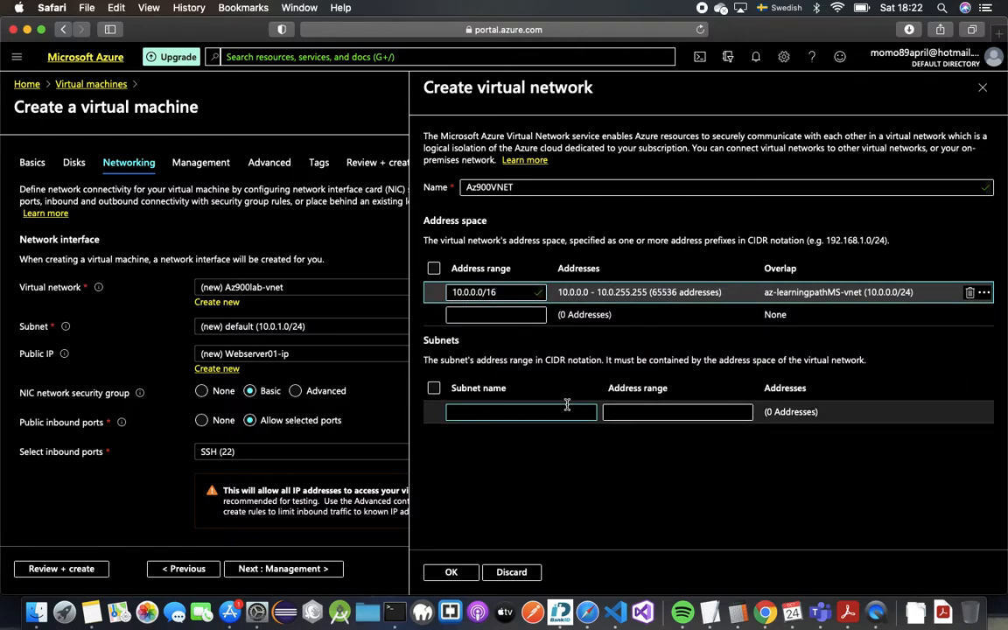
# Step: Name the new subnet AzNETSubdomain1 and give it the address range 10.0.1.0/24
pyautogui.write('Az')
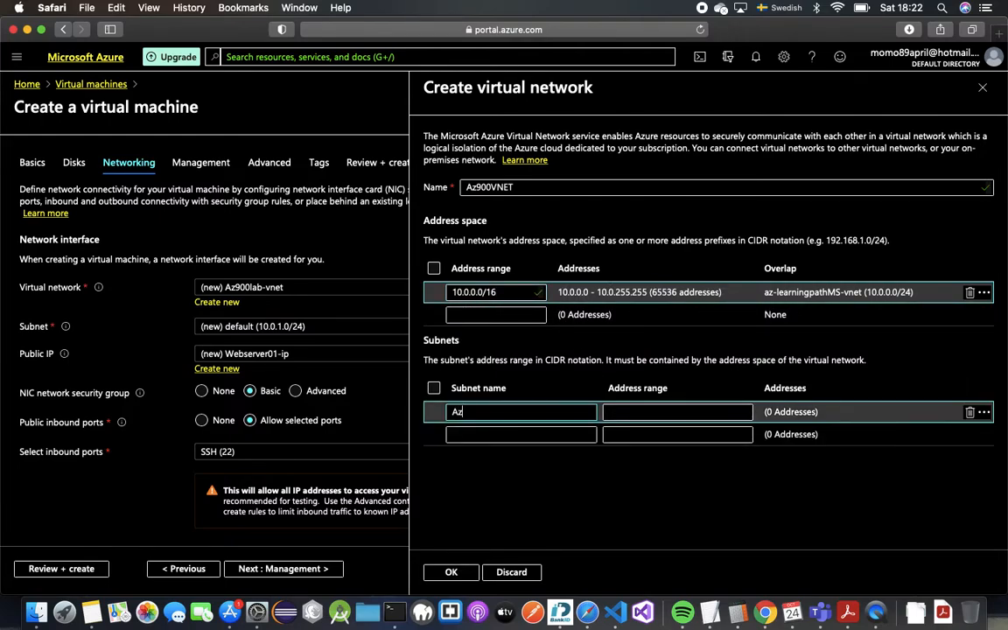
pyautogui.write('NETSubdomain1')
pyautogui.click(681, 409)
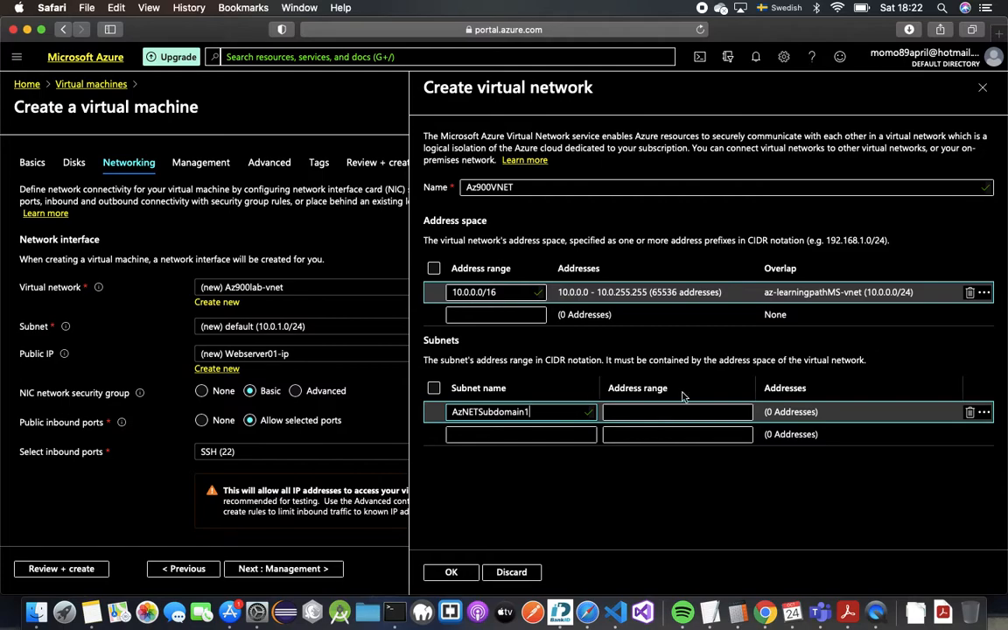
pyautogui.write('10.0')
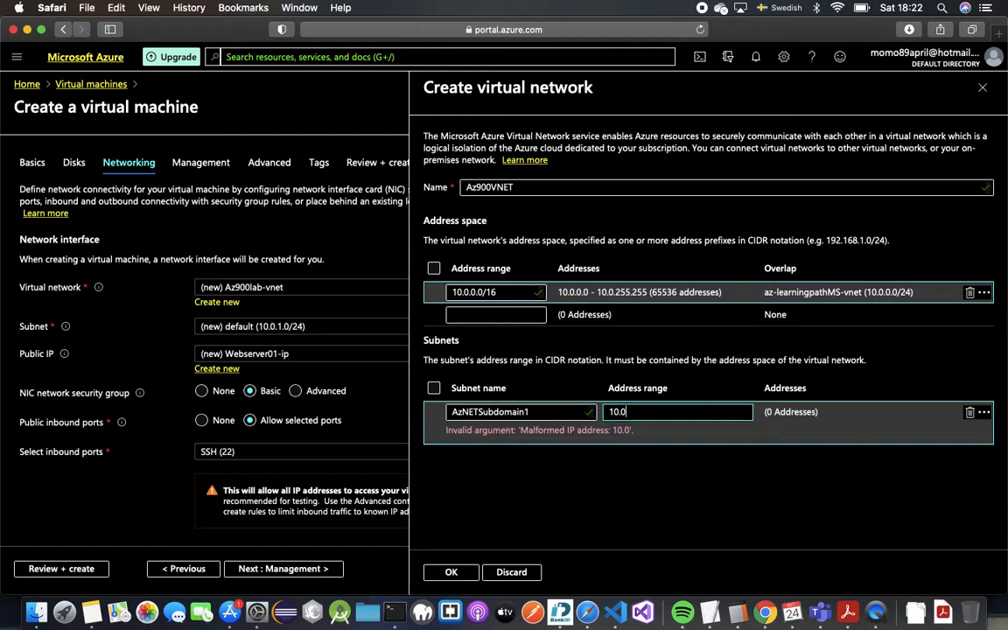
pyautogui.write('.0.1/24')
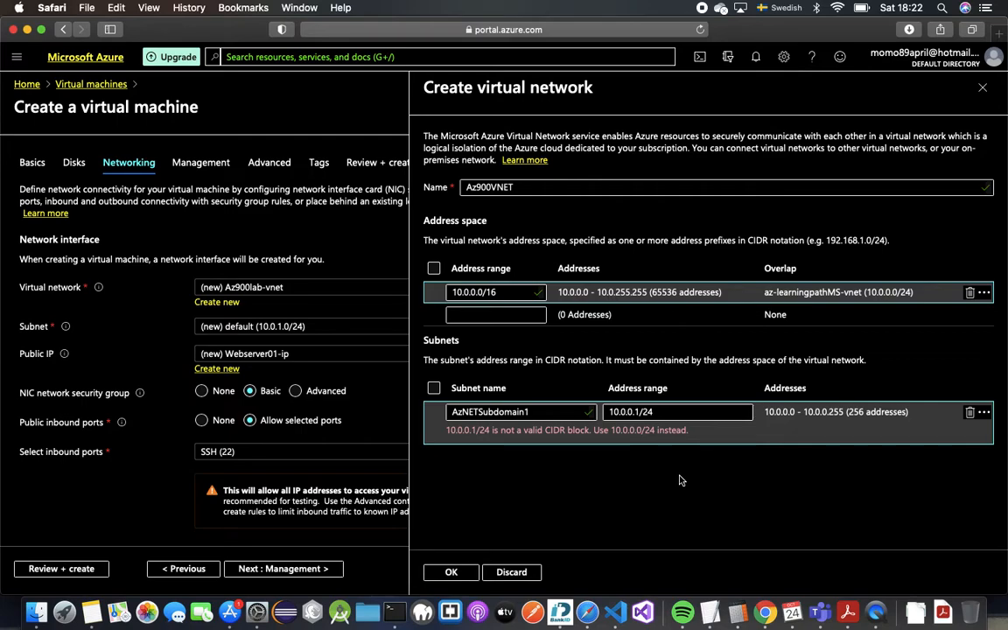
pyautogui.click(631, 413)
pyautogui.press('BackSpace')
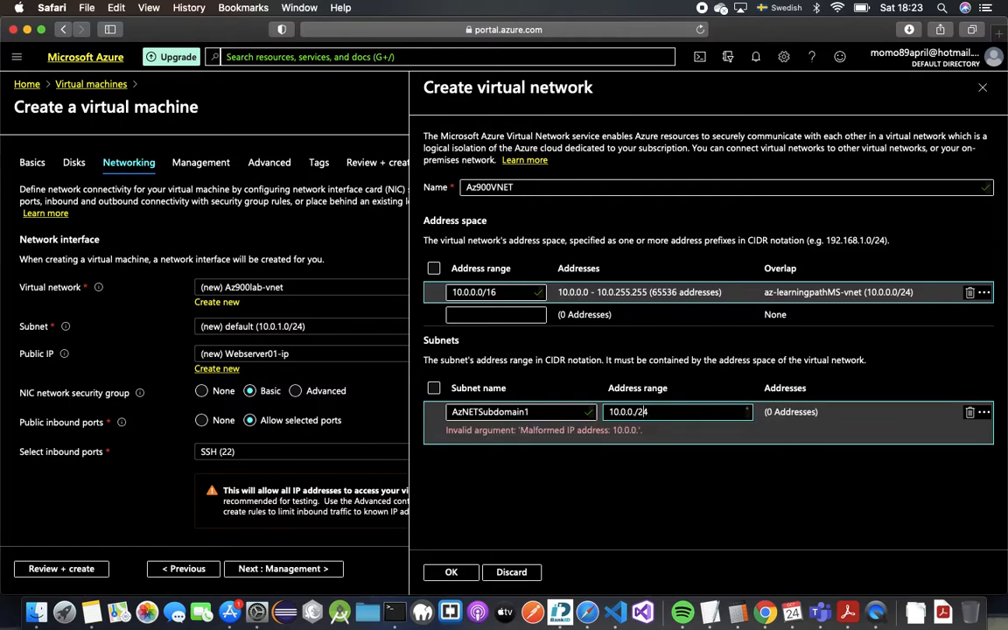
pyautogui.write('0')
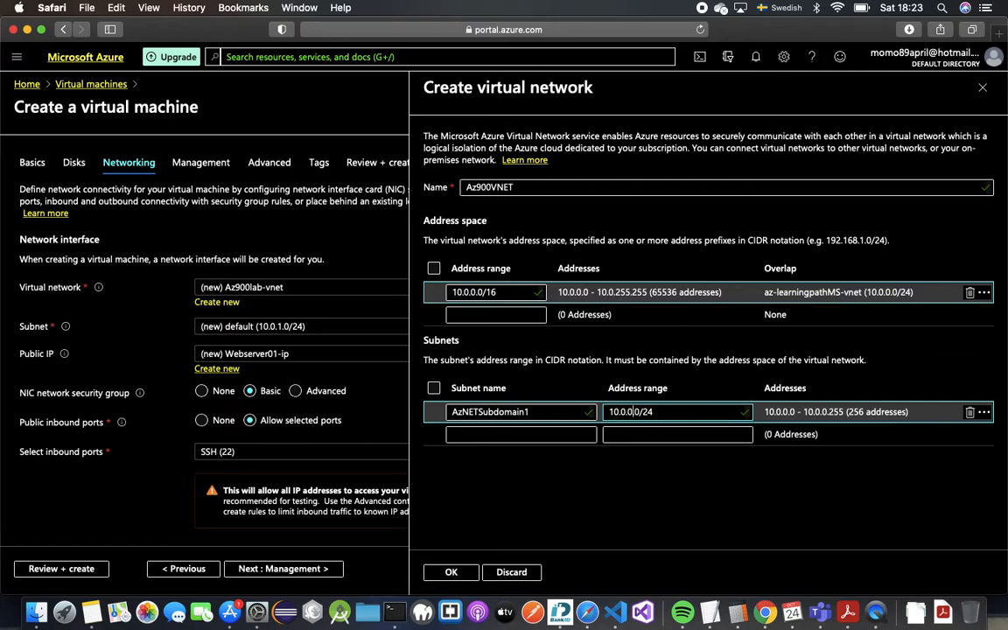
pyautogui.press('BackSpace')
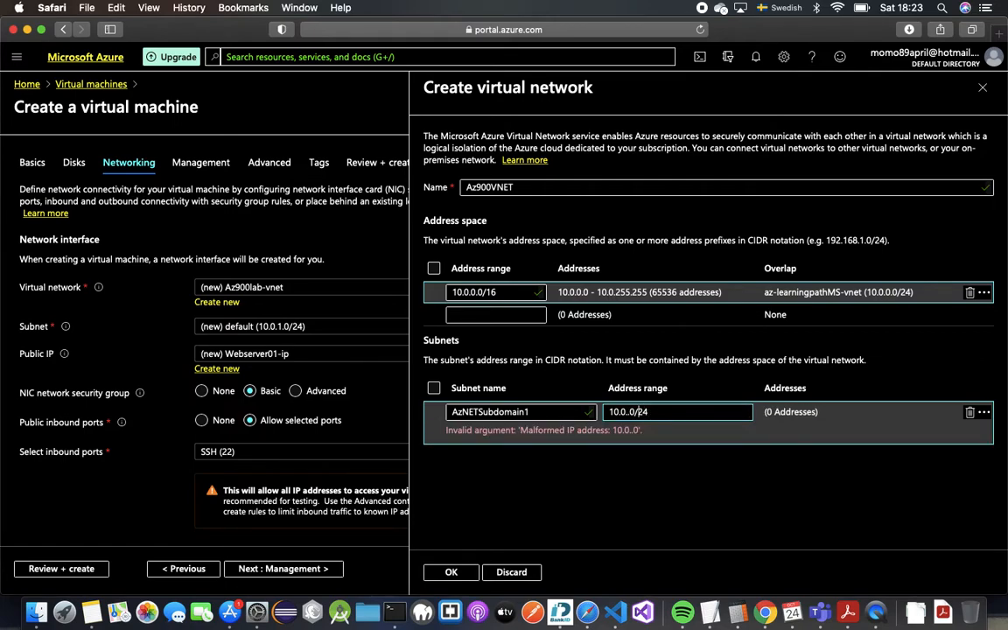
pyautogui.write('1.')
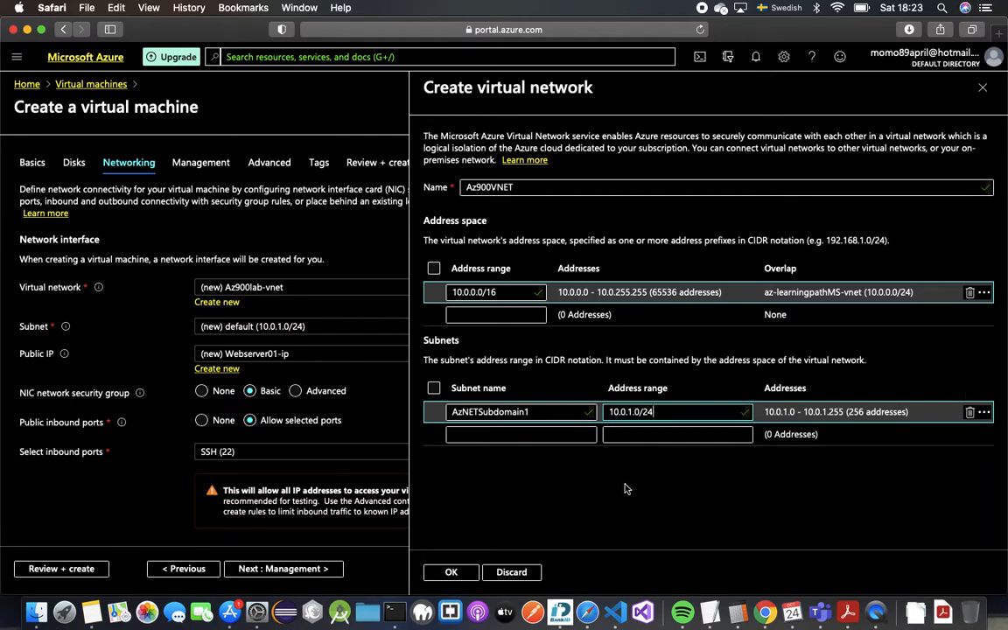
pyautogui.click(451, 571)
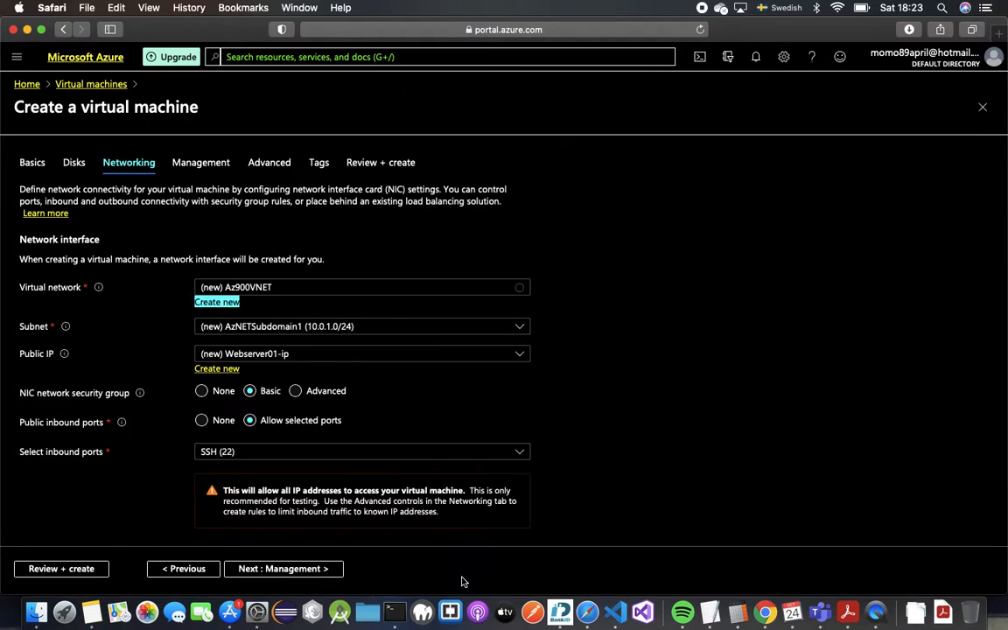
pyautogui.scroll(-1, 432, 377)
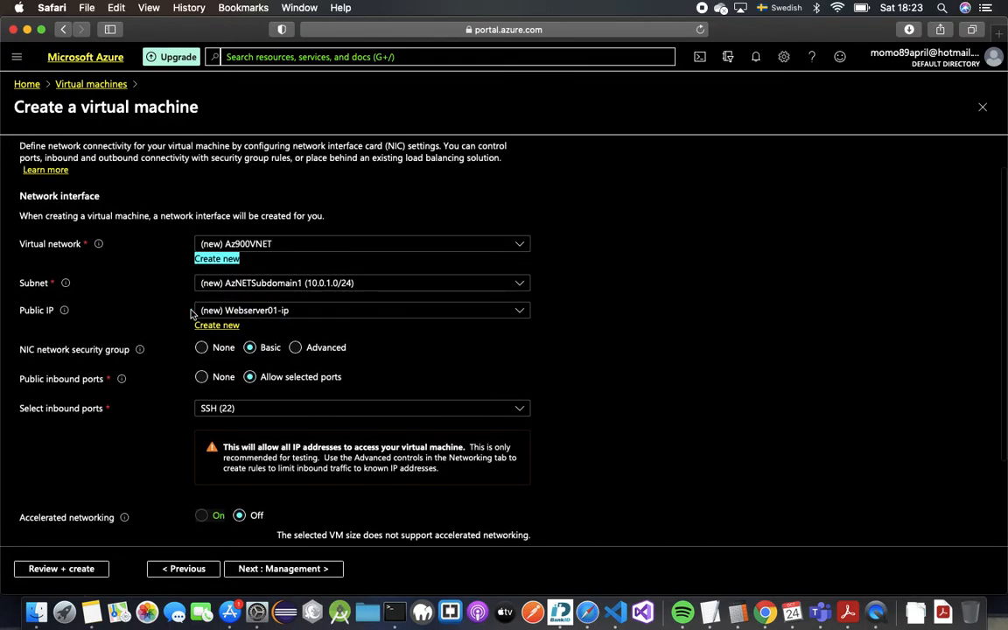
pyautogui.click(241, 311)
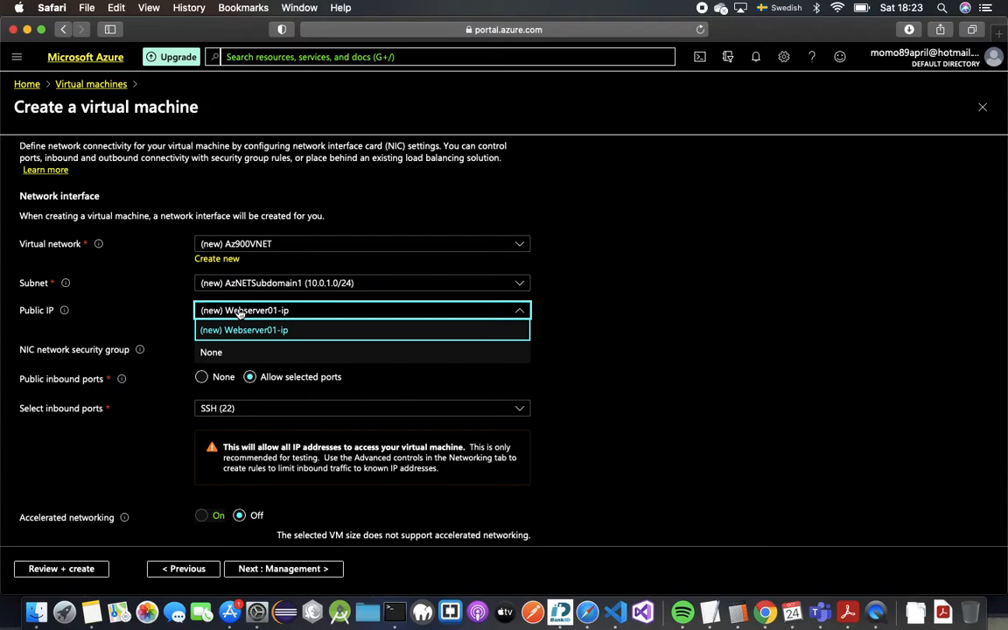
pyautogui.click(232, 316)
pyautogui.scroll(-2, 249, 355)
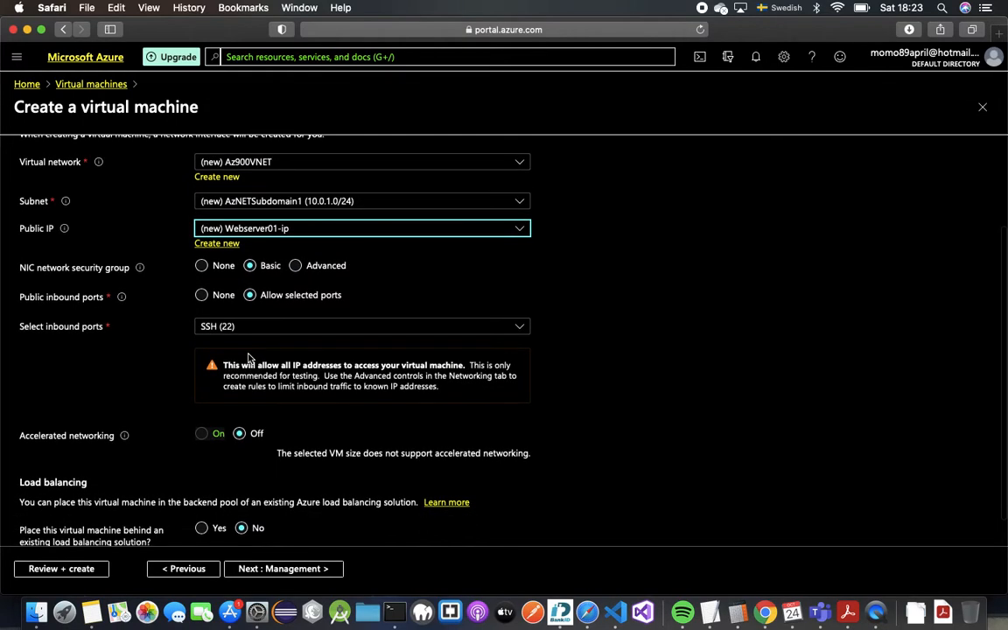
pyautogui.scroll(-1, 249, 377)
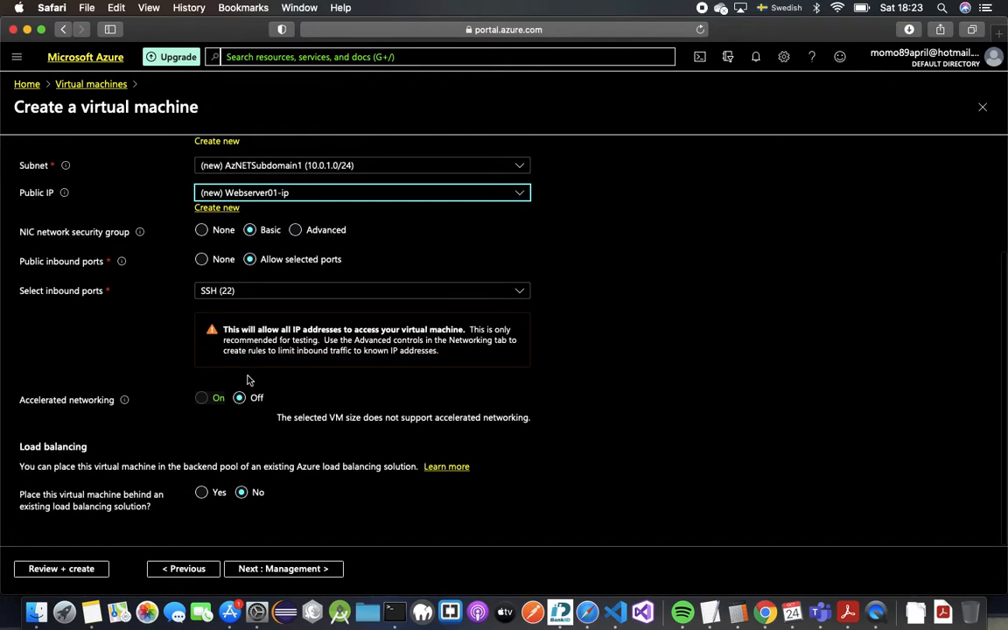
# Step: Keep the default Management settings and advance to the Advanced step
pyautogui.click(265, 570)
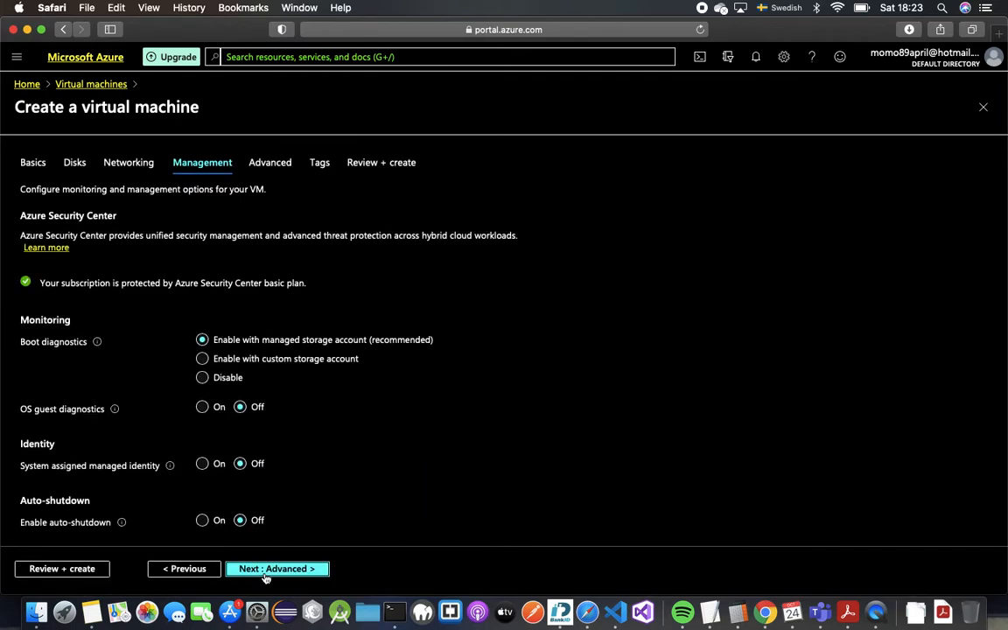
pyautogui.scroll(-2, 268, 461)
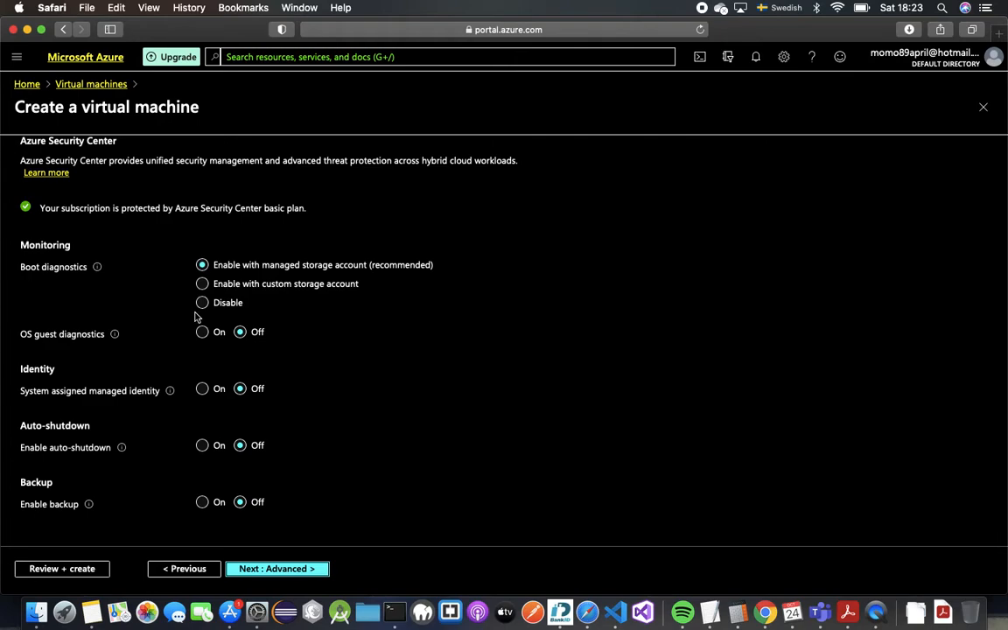
pyautogui.scroll(1, 196, 317)
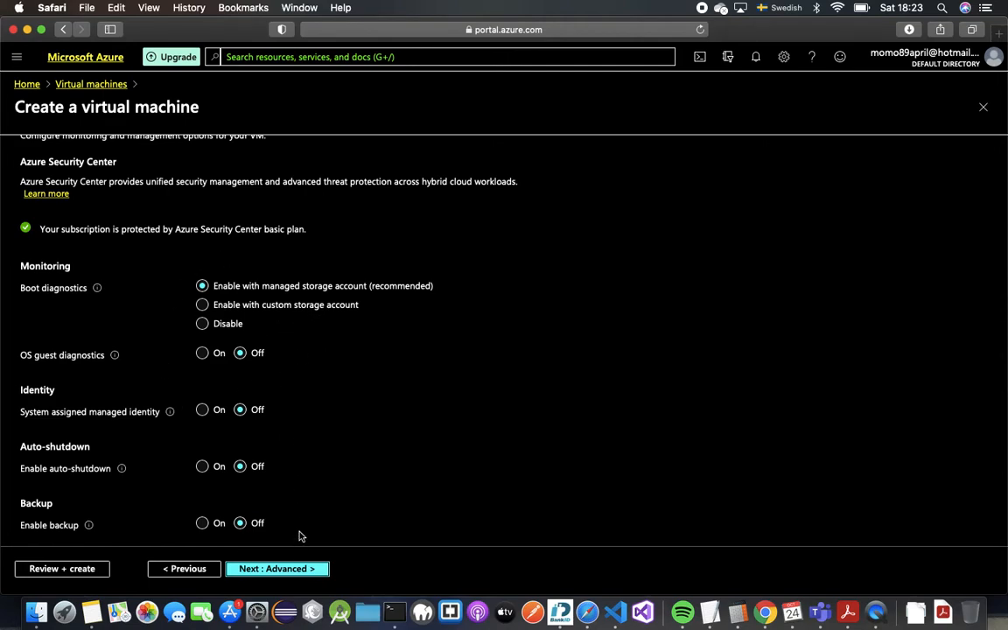
pyautogui.click(305, 571)
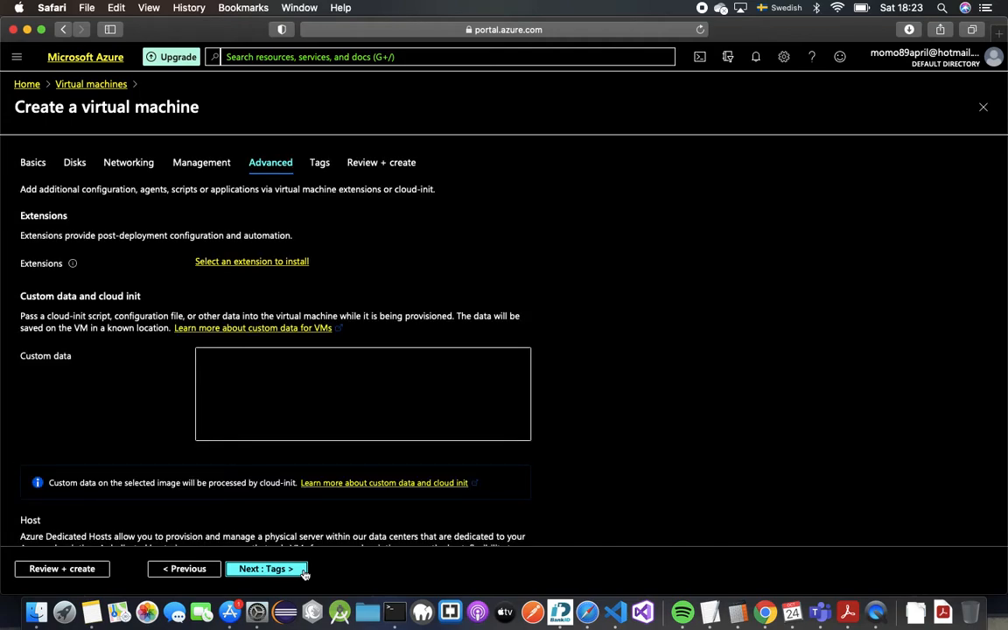
# Step: On the Tags step, add a tag Name with value Az-900VNet1
pyautogui.click(304, 571)
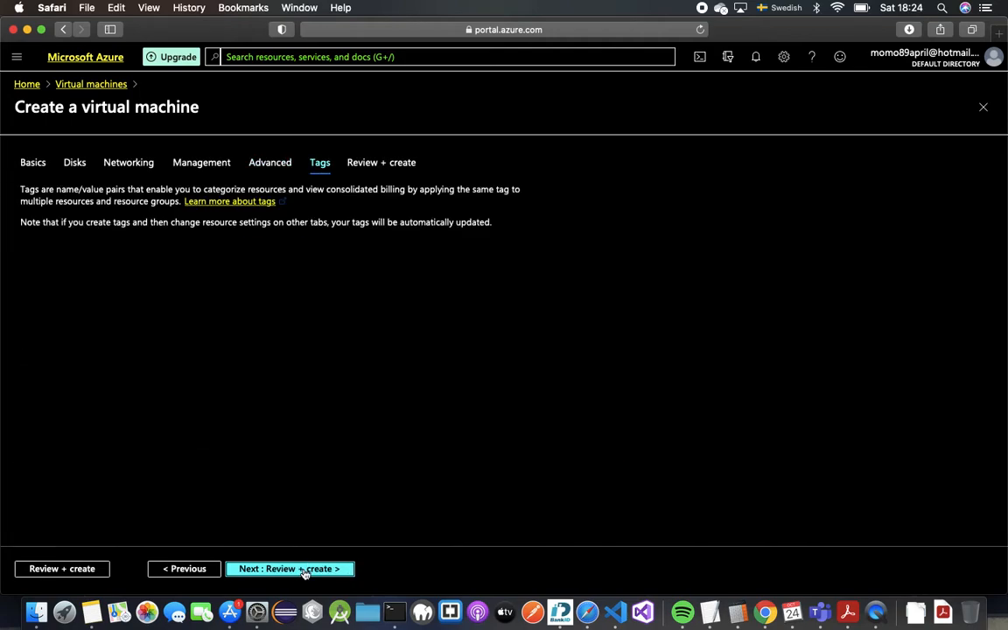
pyautogui.click(130, 268)
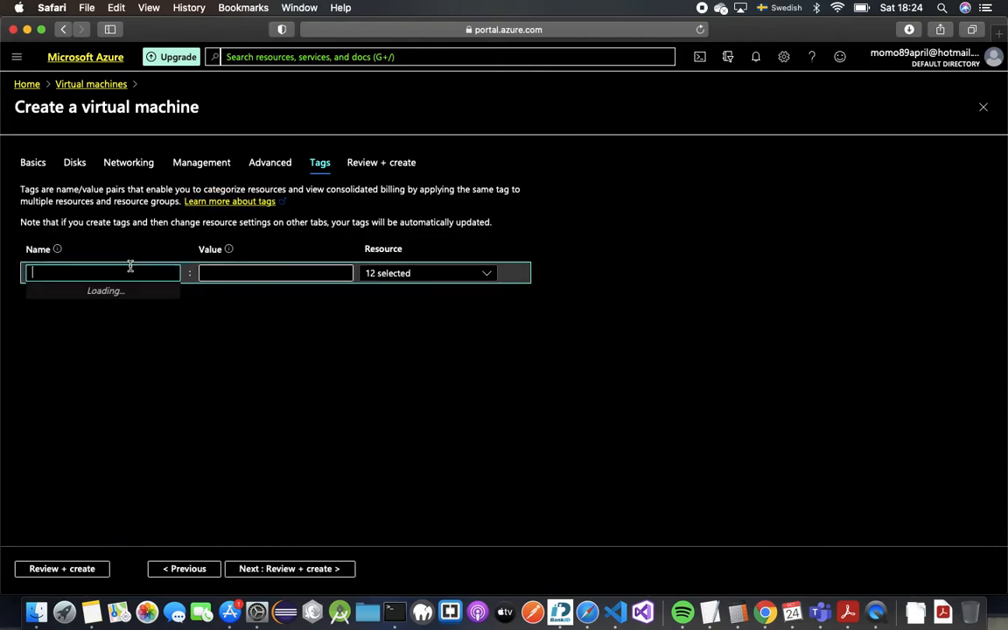
pyautogui.write('Name')
pyautogui.press('Tab')
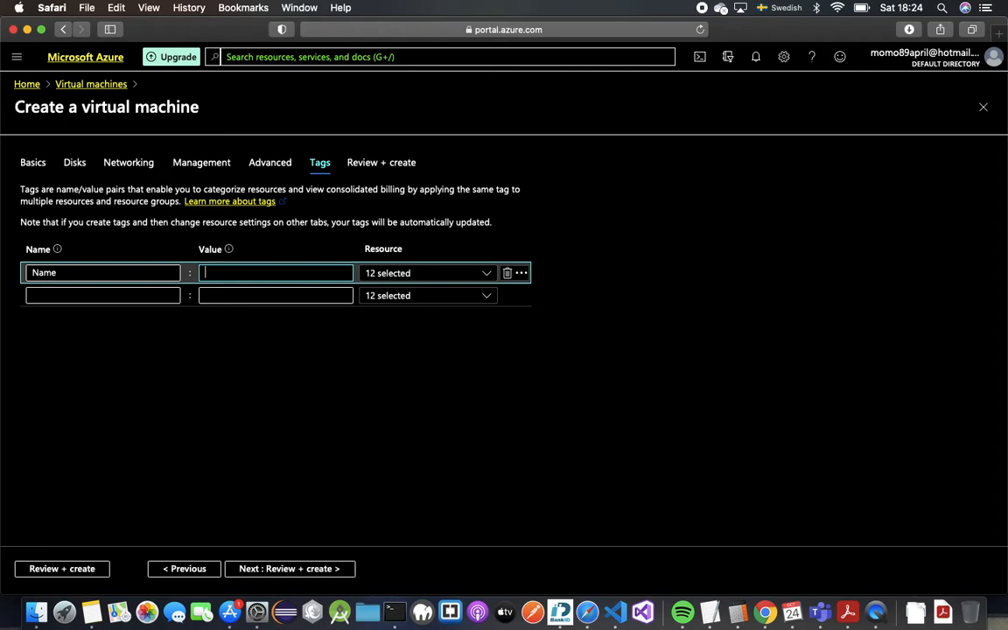
pyautogui.write('A')
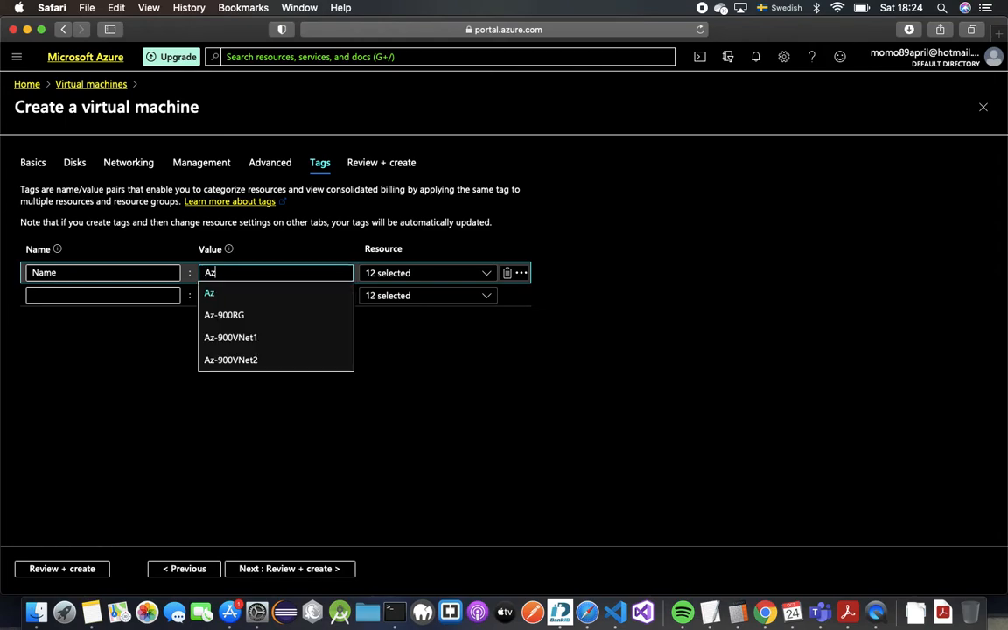
pyautogui.write('z')
pyautogui.press('Down')
pyautogui.press('Down')
pyautogui.press('Return')
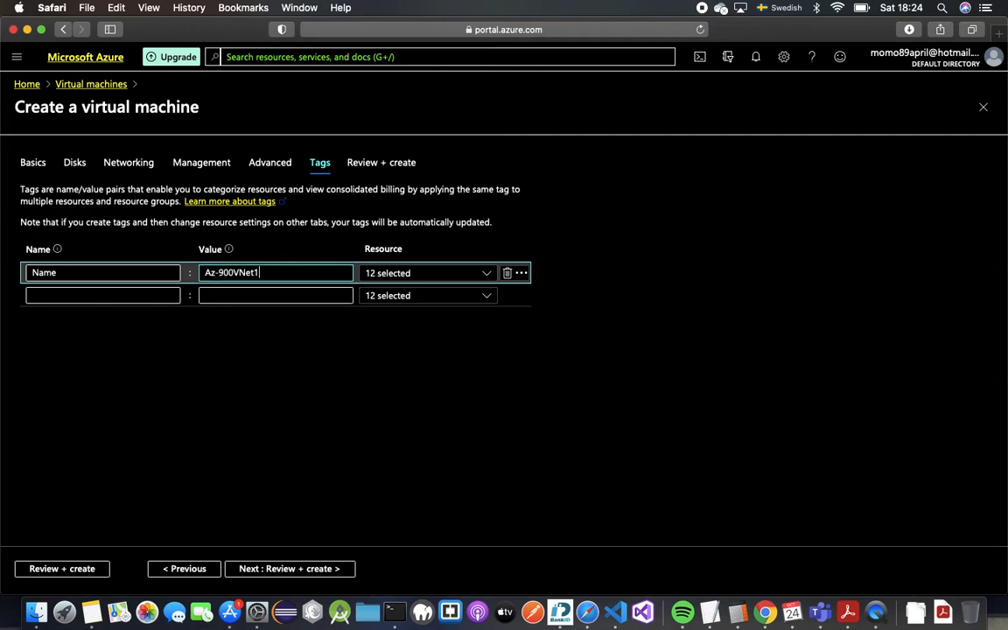
# Step: Add a second tag, Tag, with value AZ900
pyautogui.click(51, 295)
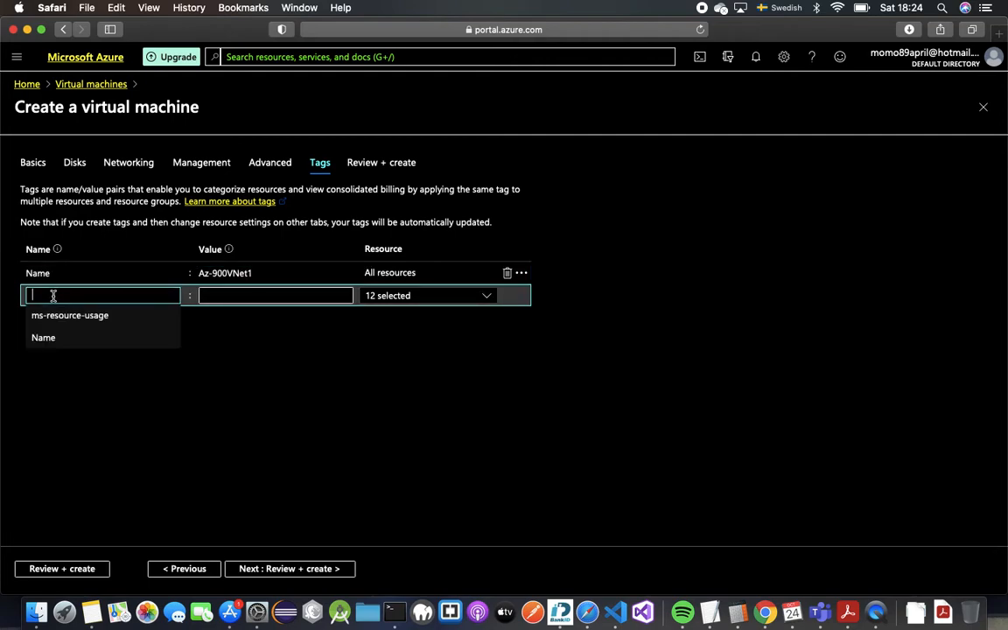
pyautogui.write('Tag')
pyautogui.press('Tab')
pyautogui.write('A')
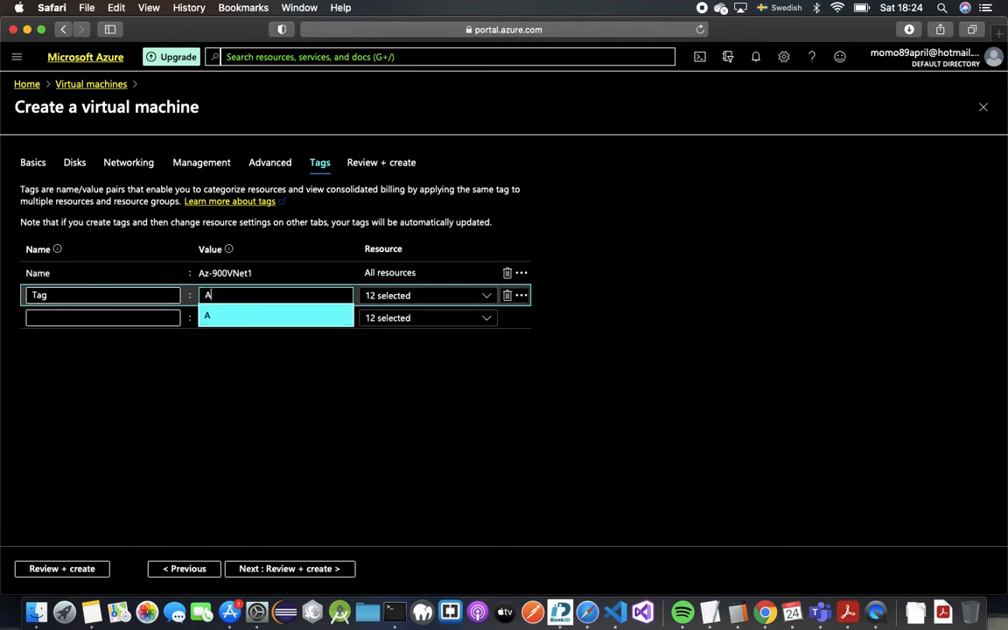
pyautogui.write('z-900')
pyautogui.press('BackSpace')
pyautogui.press('BackSpace')
pyautogui.press('BackSpace')
pyautogui.press('BackSpace')
pyautogui.write('Z900')
pyautogui.click(380, 383)
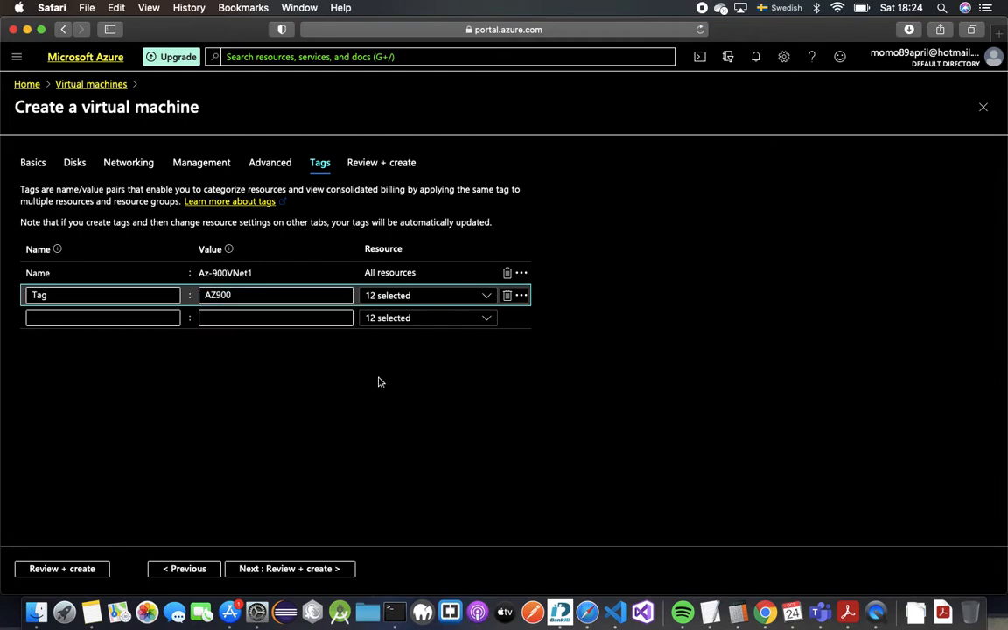
# Step: Check the validated Webserver01 summary (Standard B1ms, 0.2097 SEK/hr) and create the VM
pyautogui.click(319, 568)
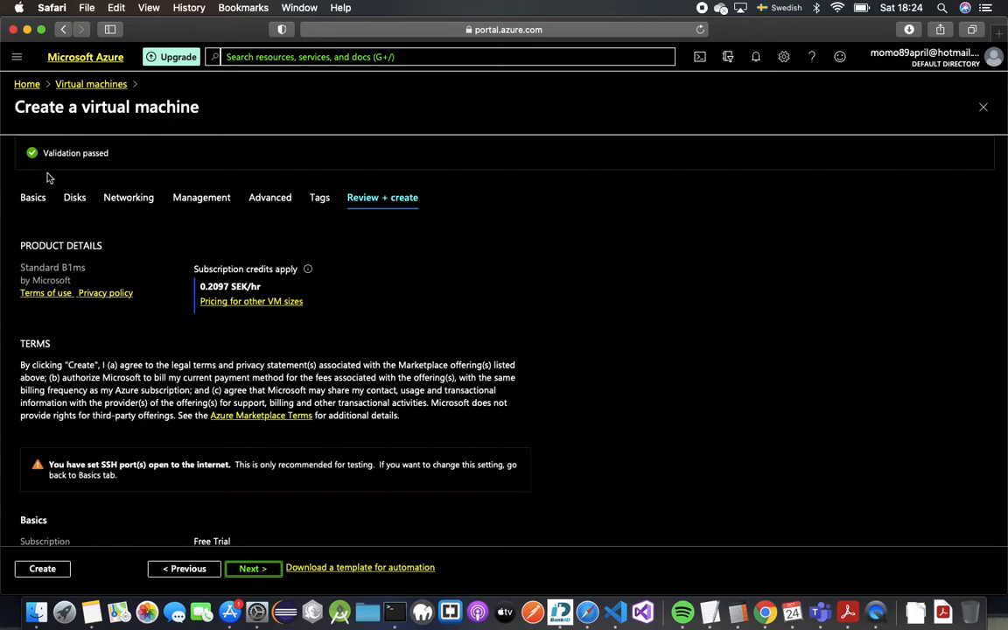
pyautogui.scroll(-1, 47, 538)
pyautogui.scroll(-5, 46, 536)
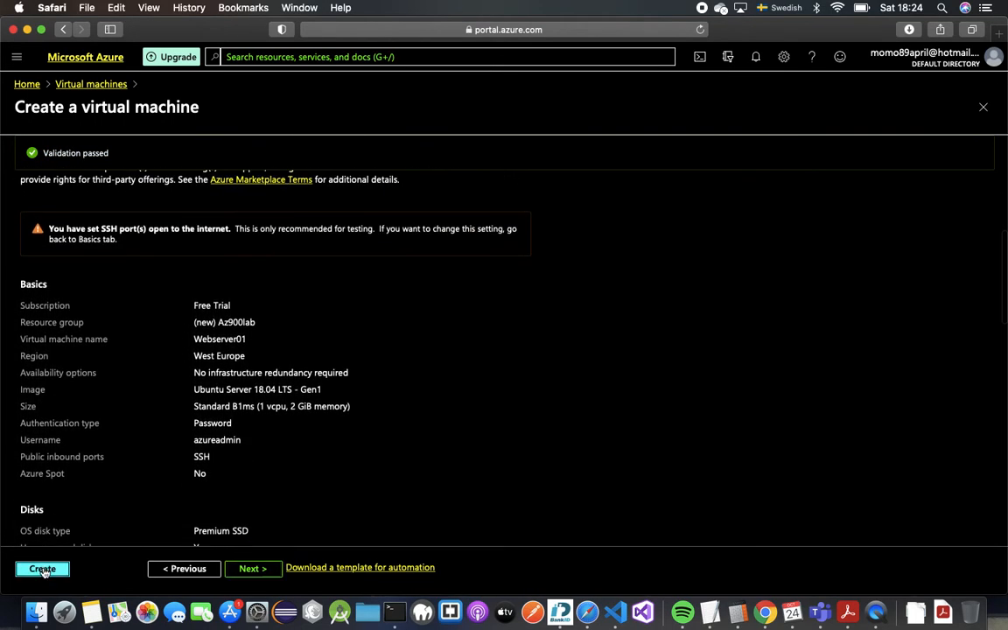
pyautogui.click(42, 570)
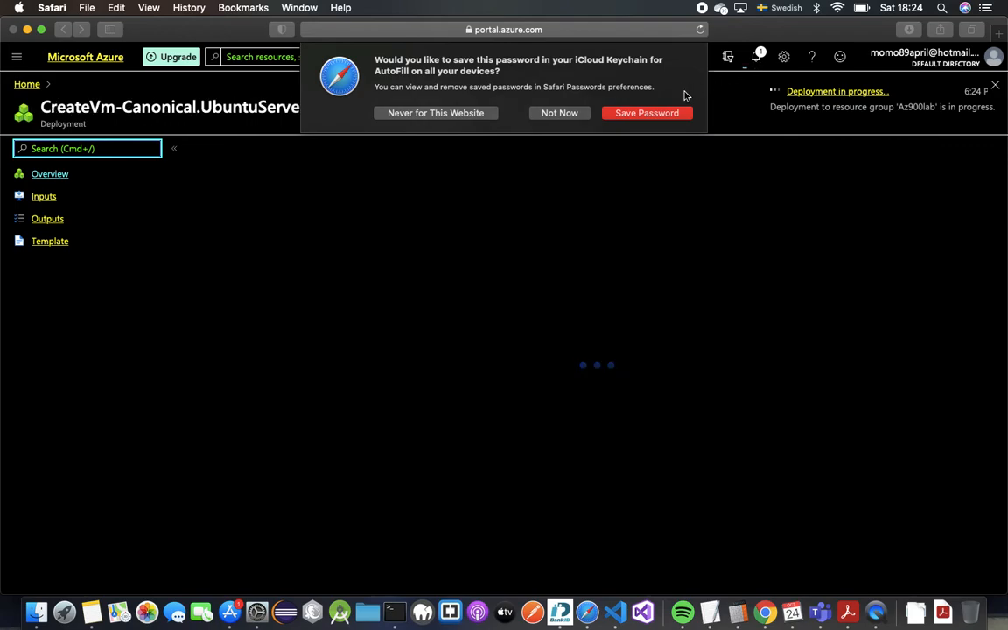
# Step: Decline Safari's password prompt and check deployment progress in notifications until complete
pyautogui.click(568, 111)
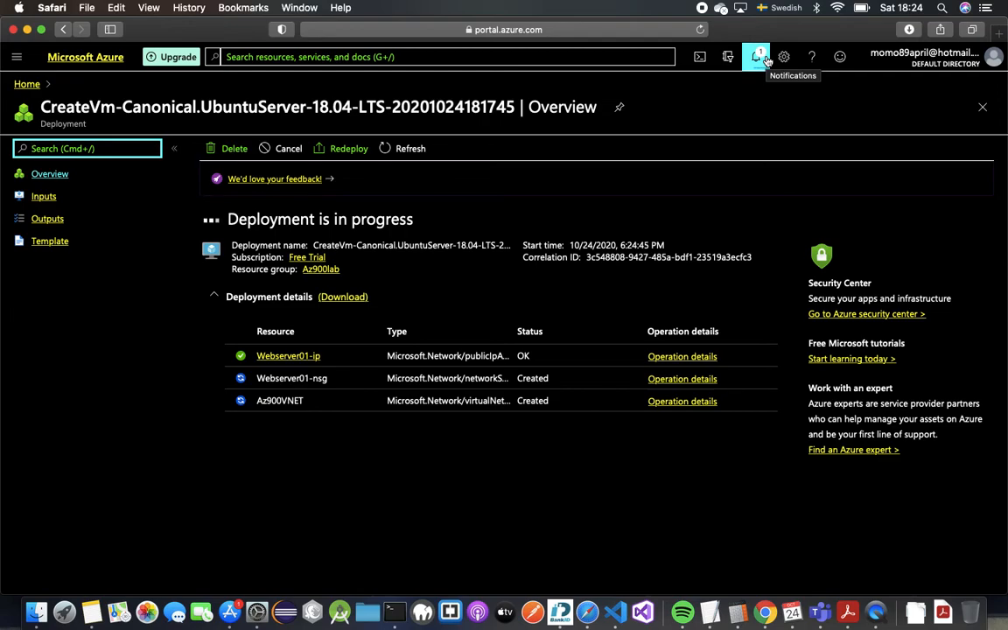
pyautogui.click(757, 57)
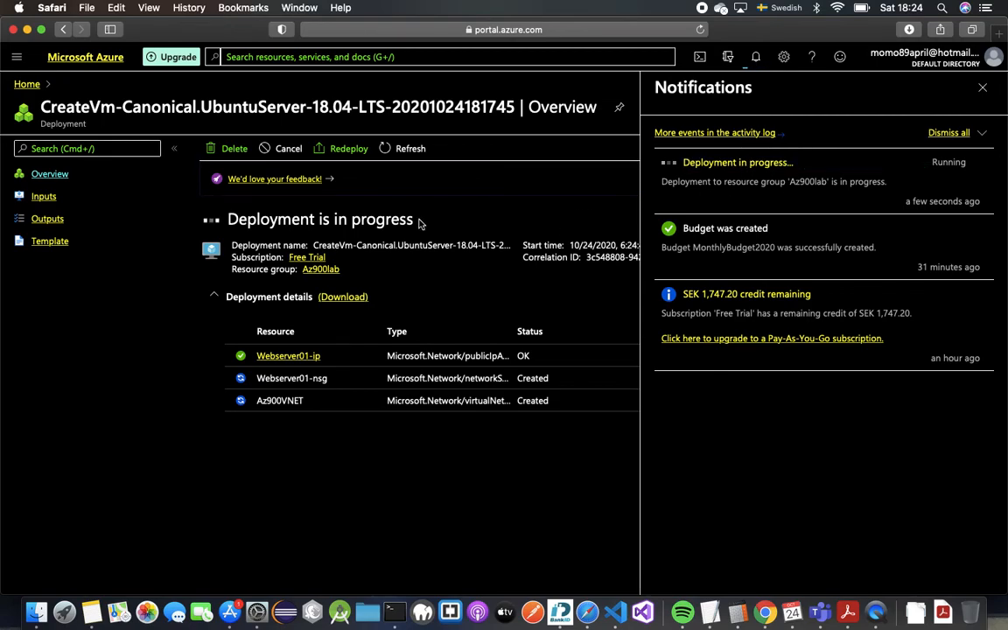
pyautogui.click(757, 57)
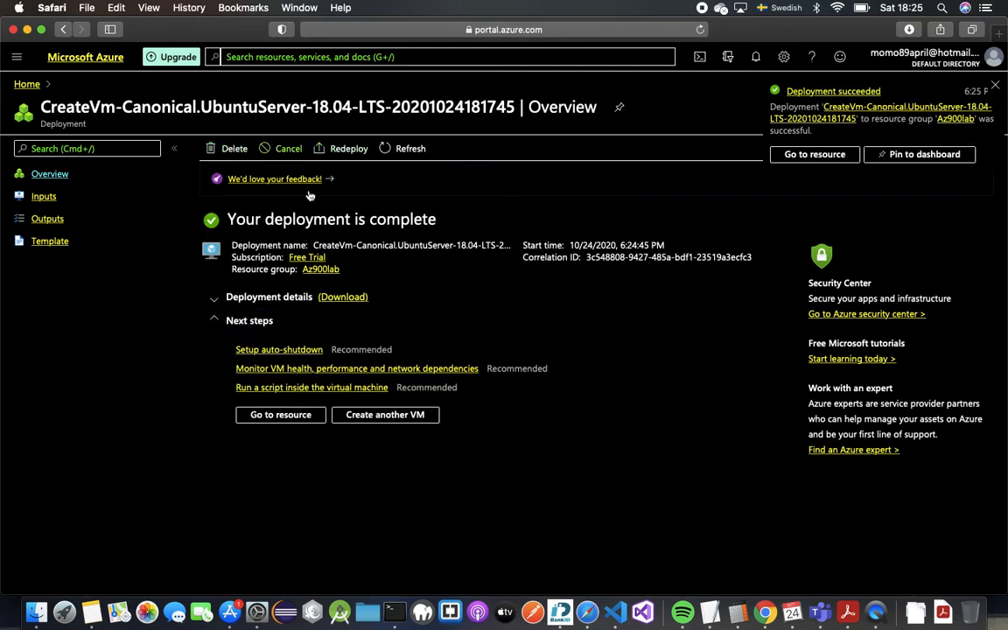
pyautogui.click(300, 416)
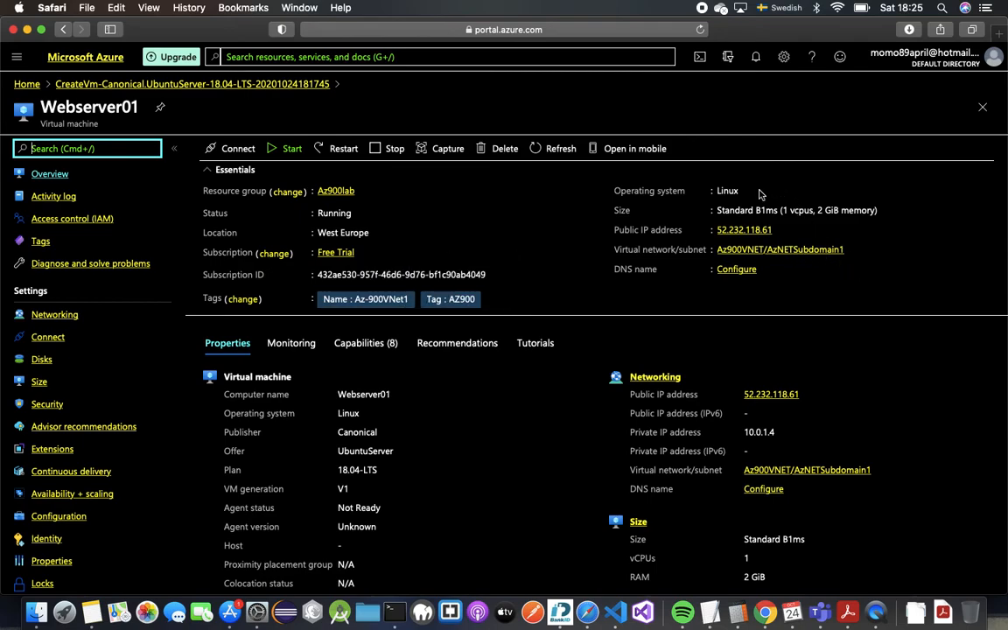
pyautogui.scroll(-5, 741, 361)
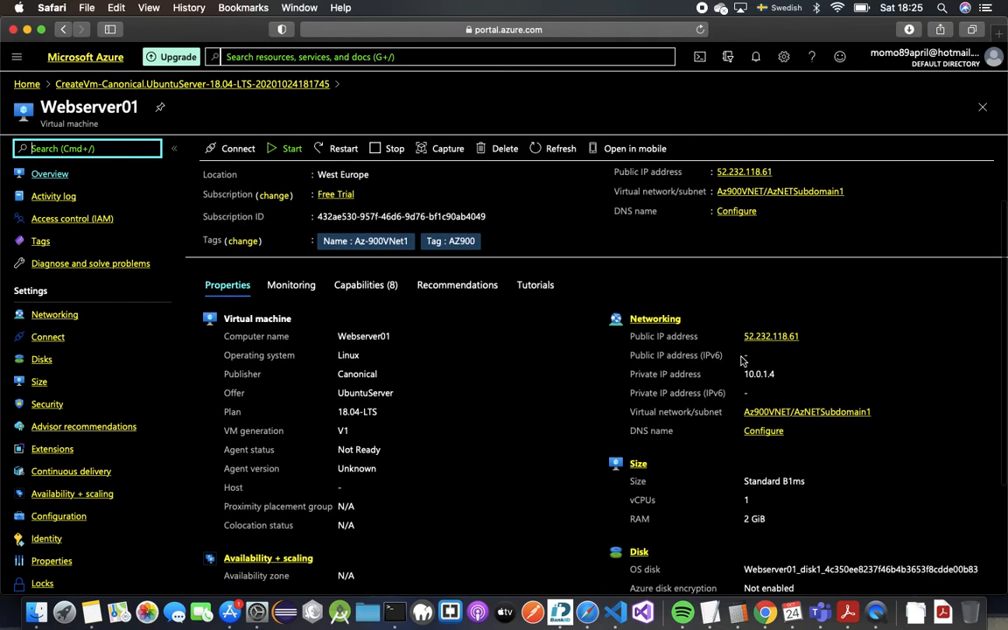
pyautogui.scroll(5, 741, 362)
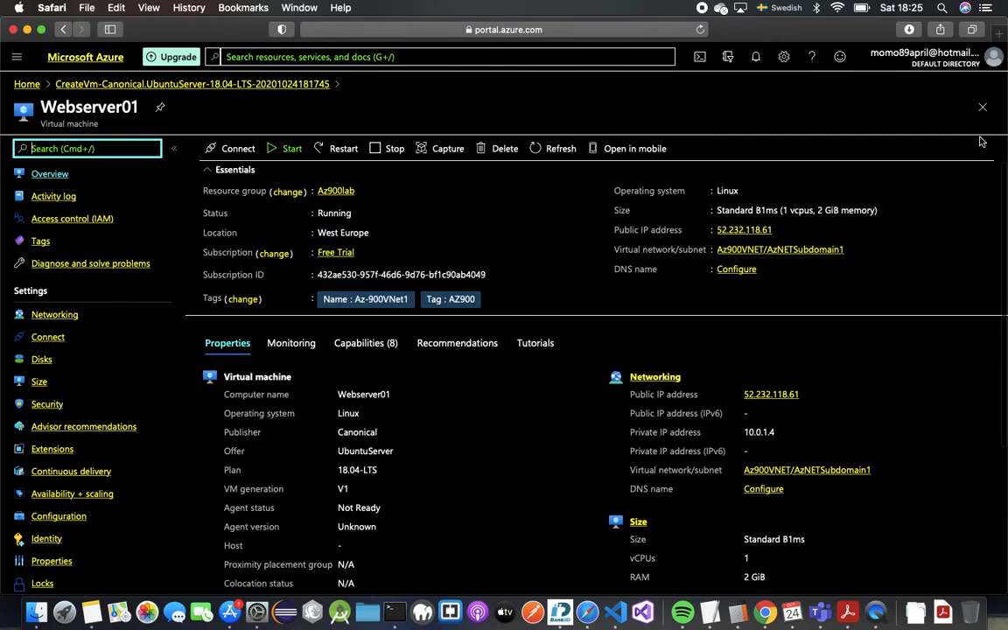
pyautogui.click(981, 107)
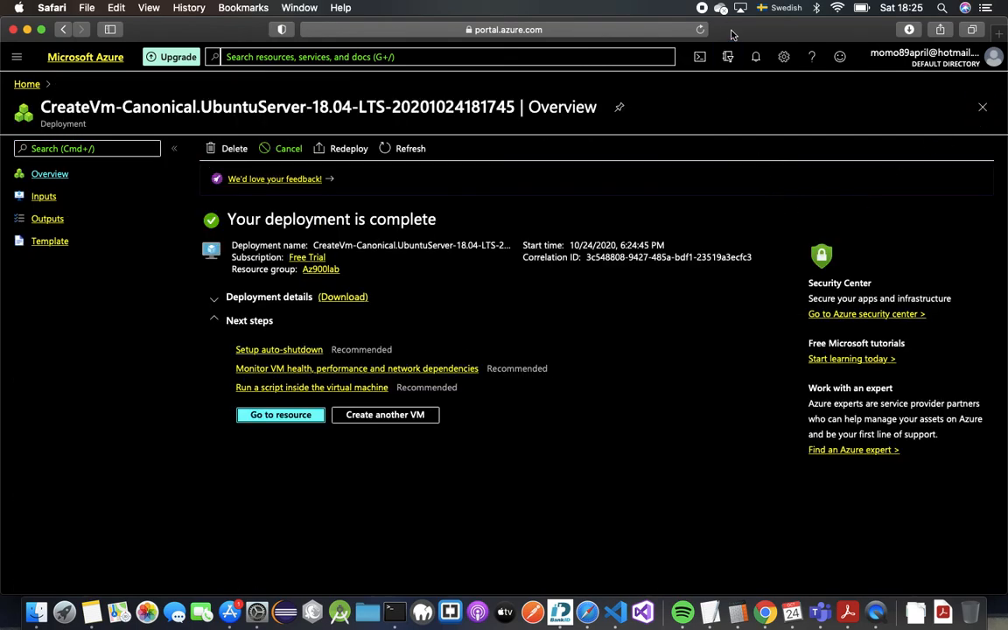